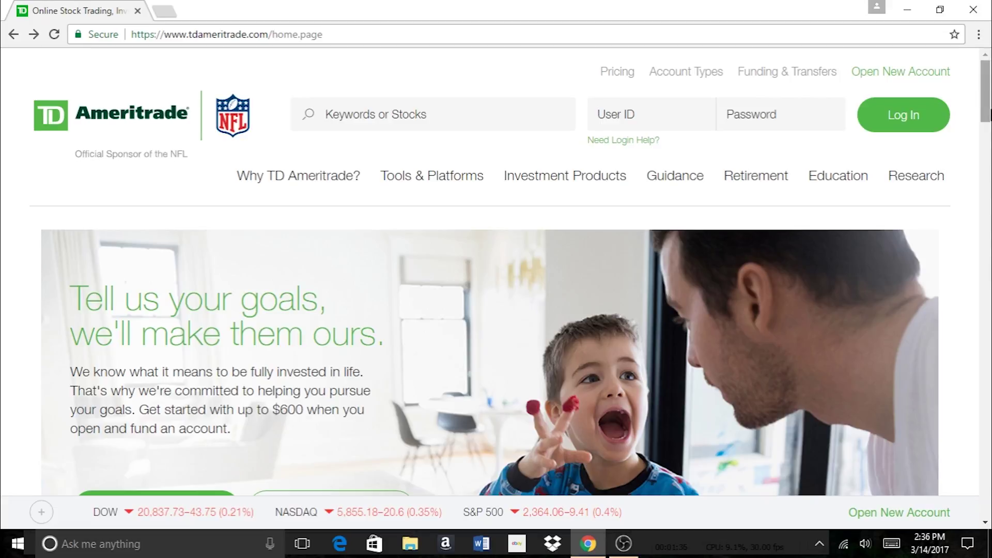
Start a new TD Ameritrade account application and scroll down to the contact information fields
left_click(889, 82)
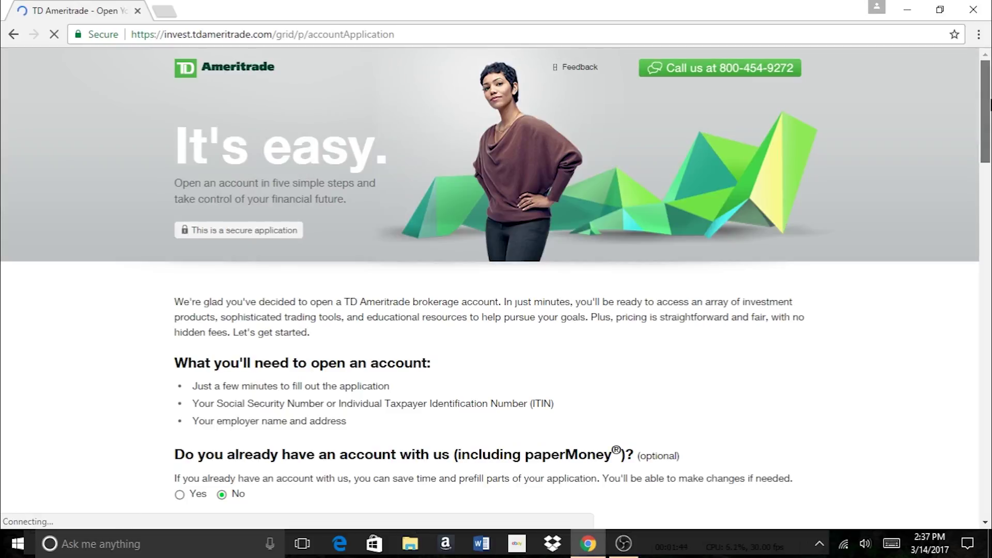
left_click_drag(989, 103, 987, 148)
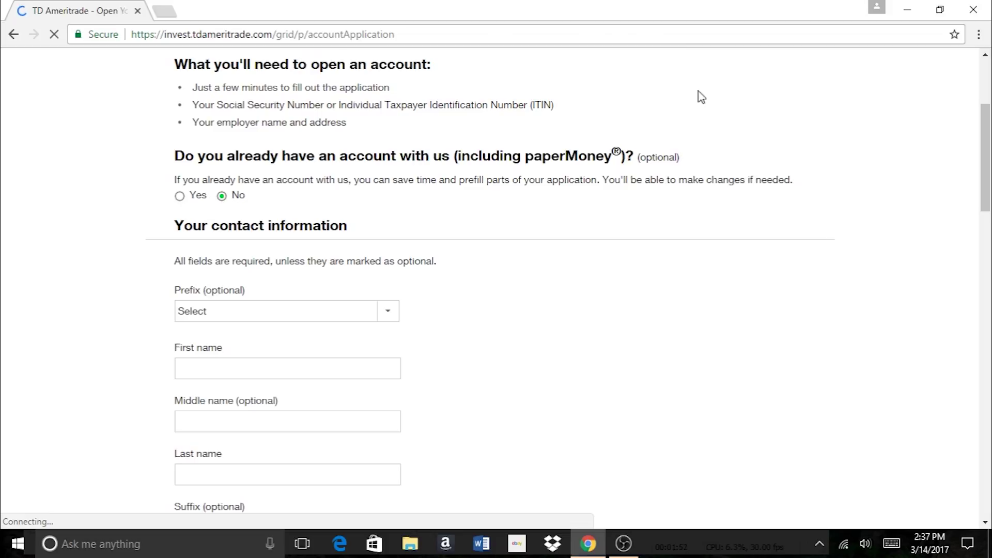
mouse_move(987, 170)
left_mouse_down()
mouse_move(989, 135)
mouse_move(989, 188)
left_mouse_up()
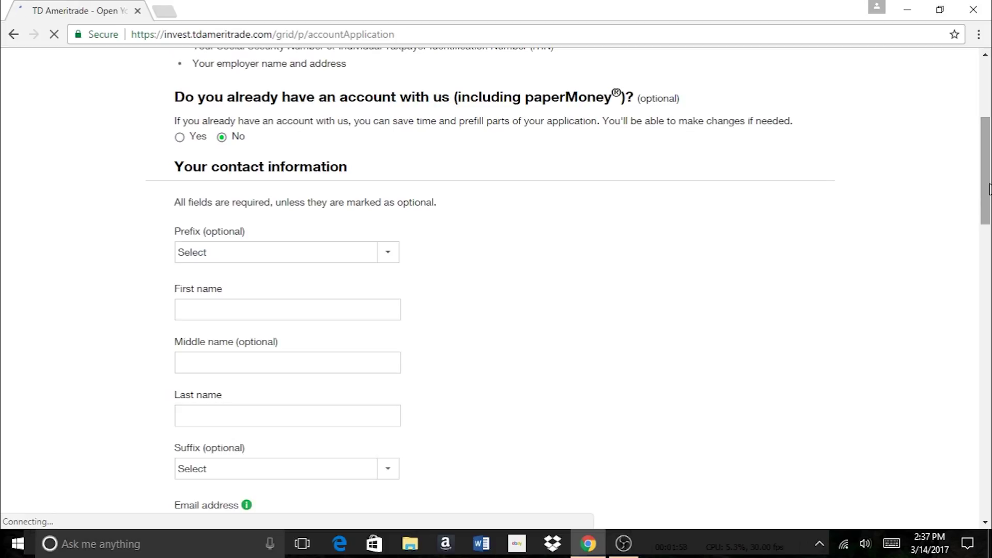
left_click_drag(989, 190, 989, 207)
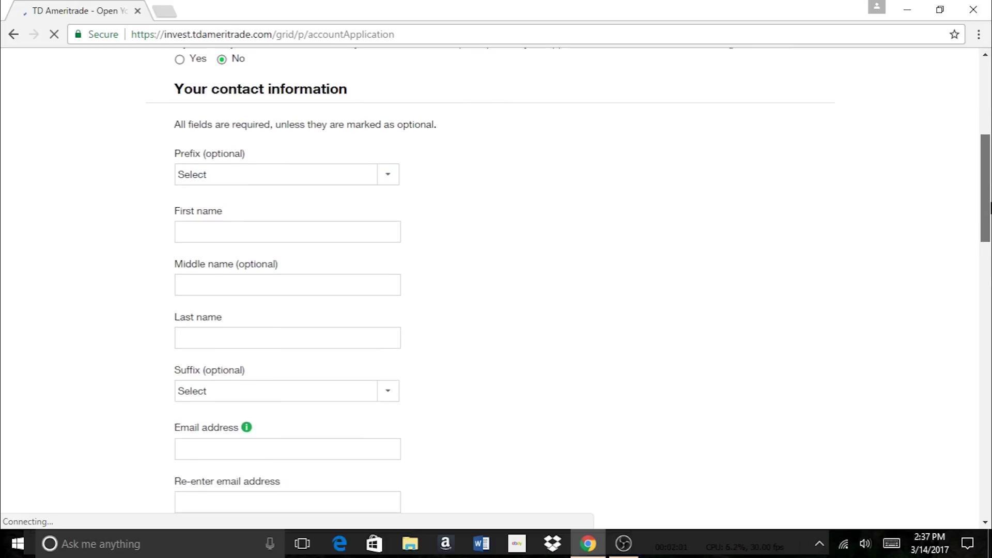
Enter the applicant's first and last name in the contact section
left_click(355, 233)
type("B")
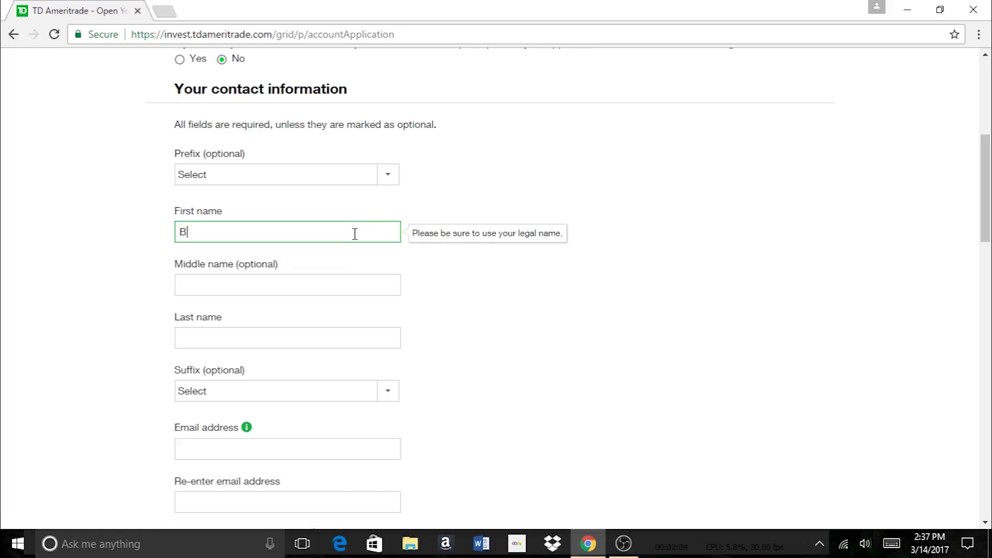
left_click(291, 334)
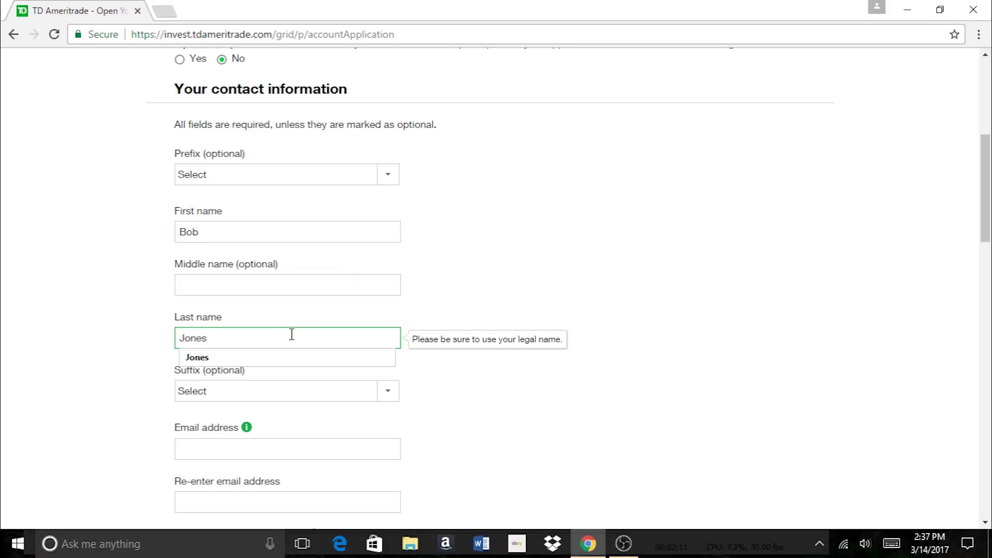
left_click(310, 357)
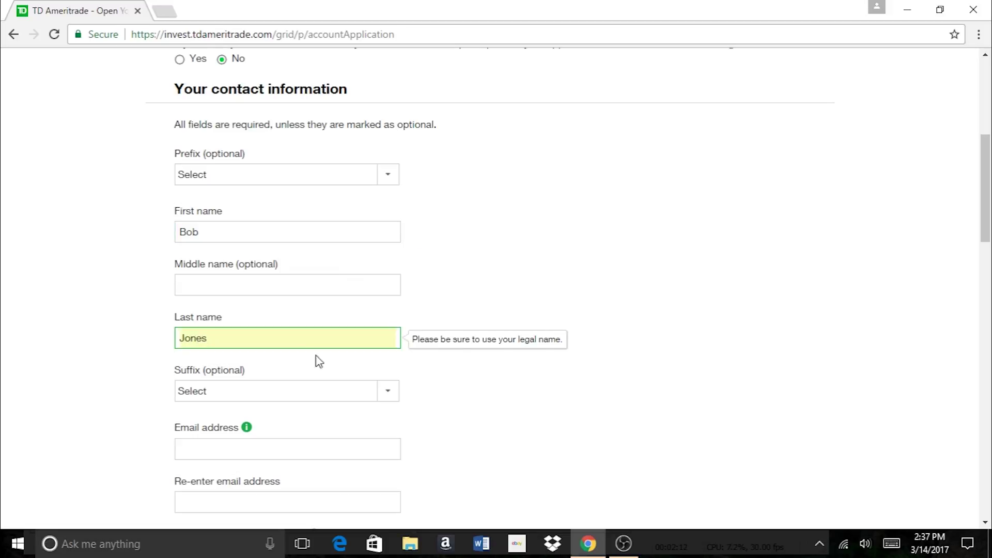
scroll(352, 226, "down", 3)
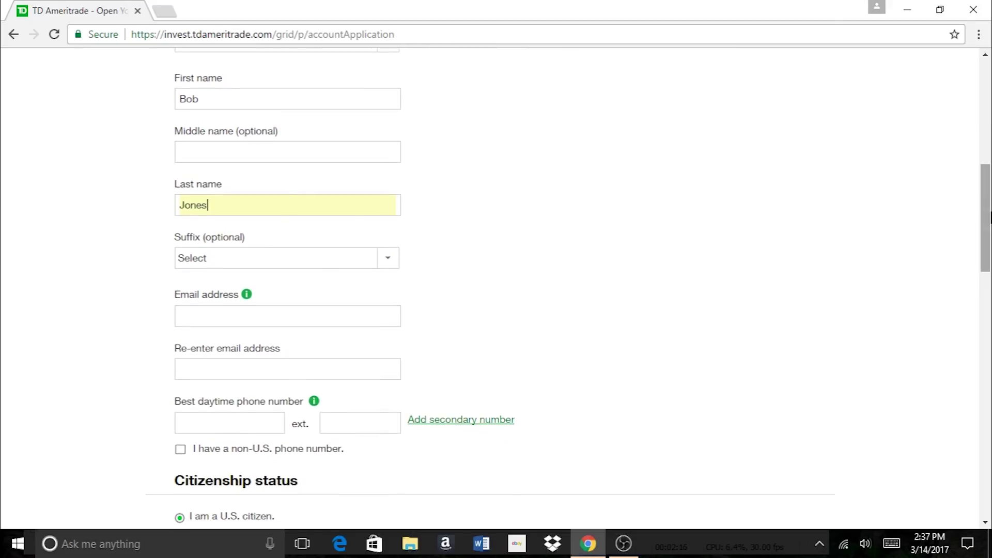
scroll(813, 238, "down", 2)
Fill in the applicant's e-mail address, its confirmation, and the daytime phone number
left_click(331, 242)
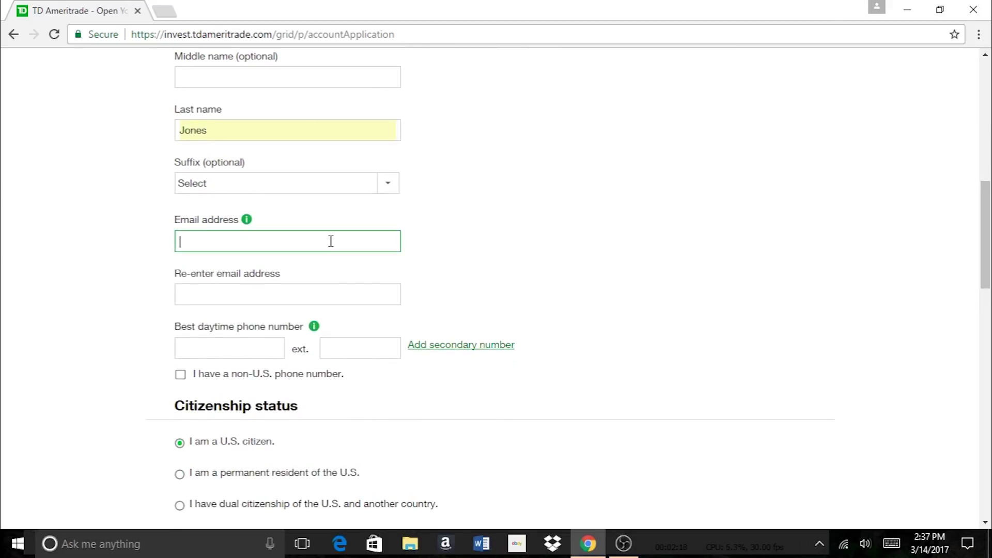
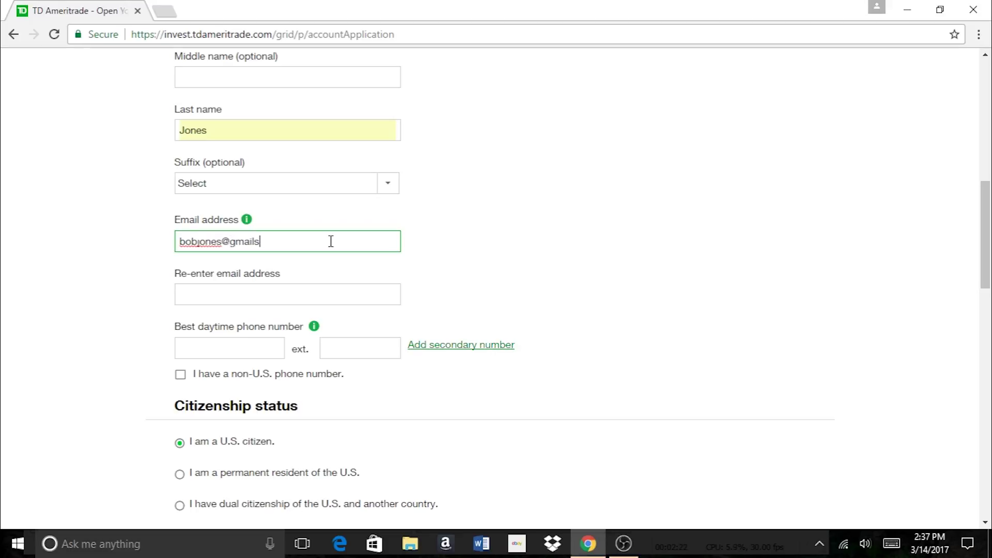
left_click(327, 300)
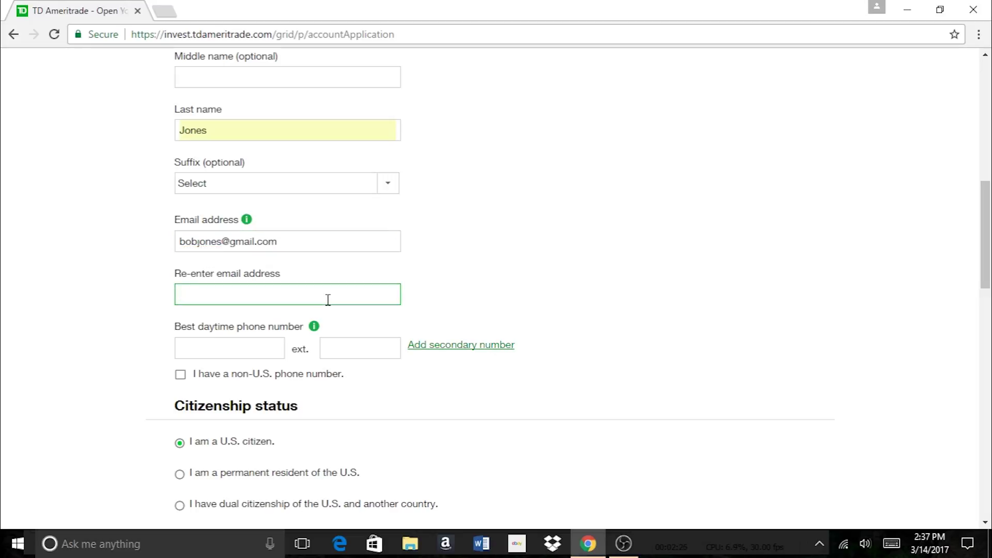
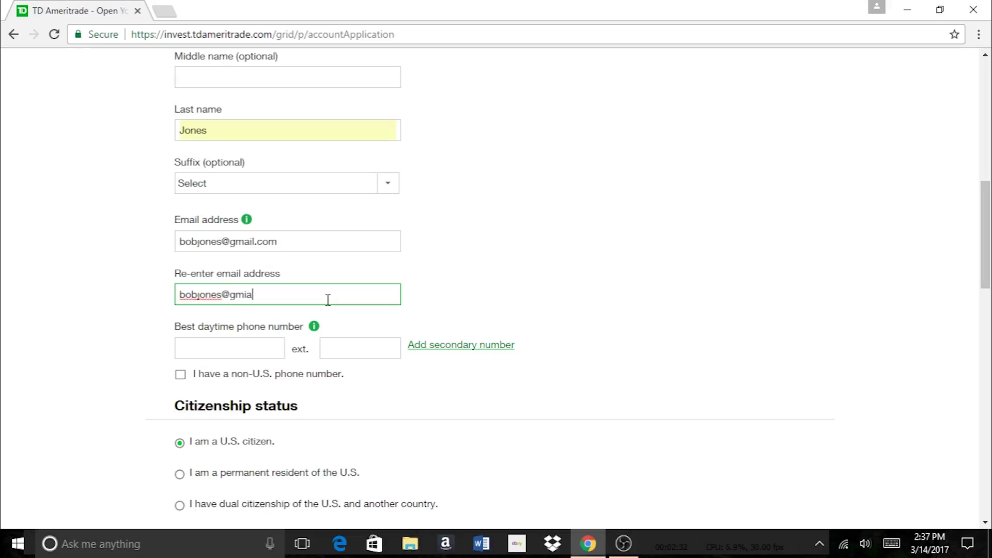
left_click(263, 350)
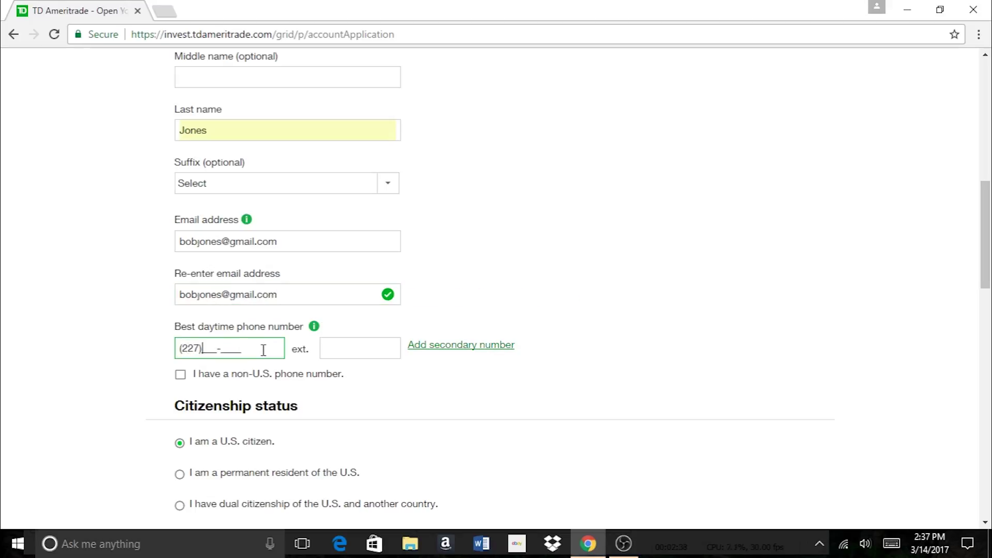
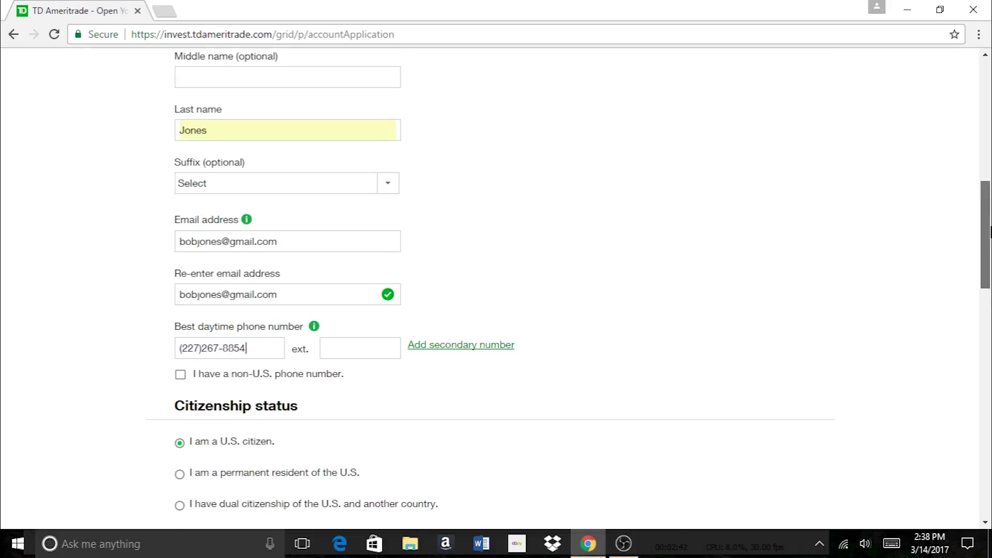
left_click_drag(986, 232, 989, 287)
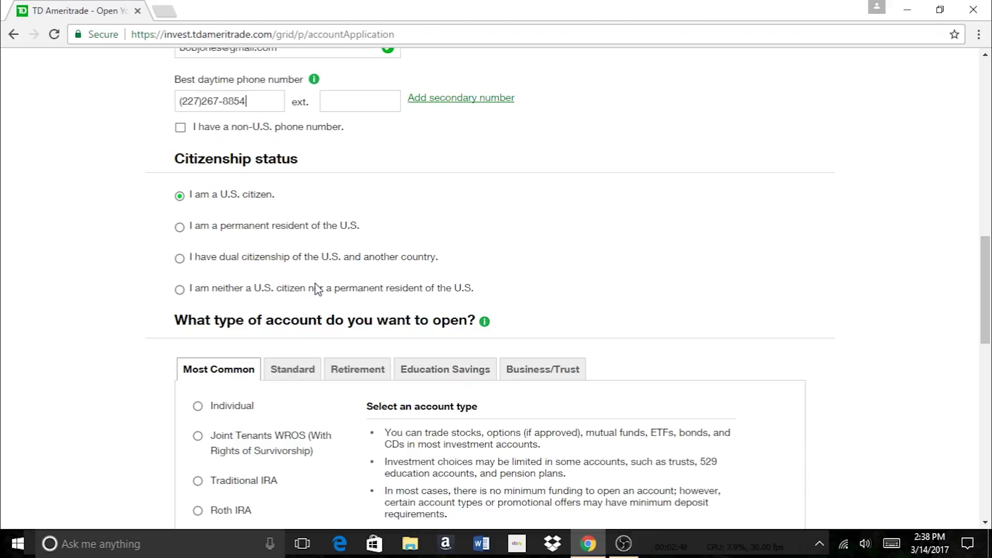
Compare UTMA/UGMA and Joint Tenants WROS, then settle on Individual as the account type
left_click_drag(983, 257, 987, 317)
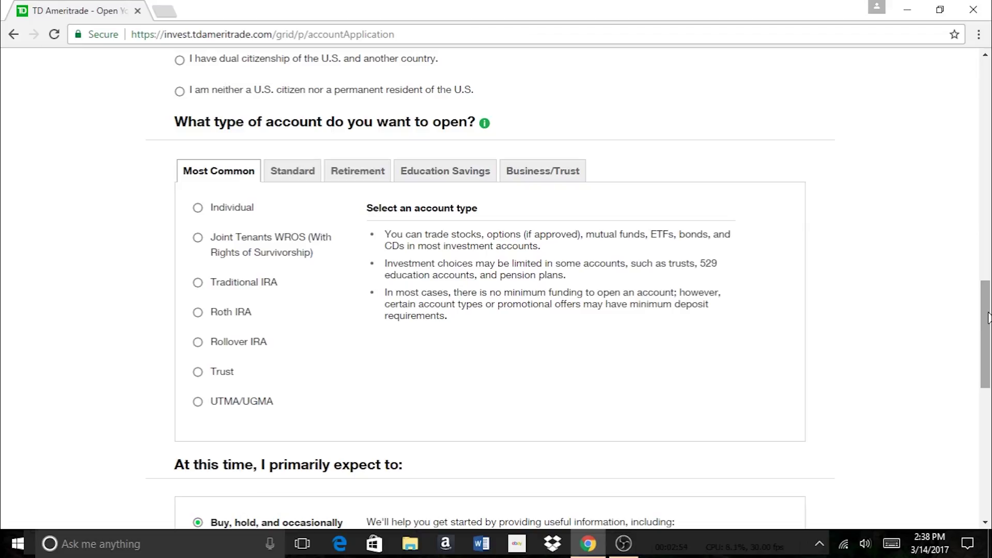
left_click(200, 210)
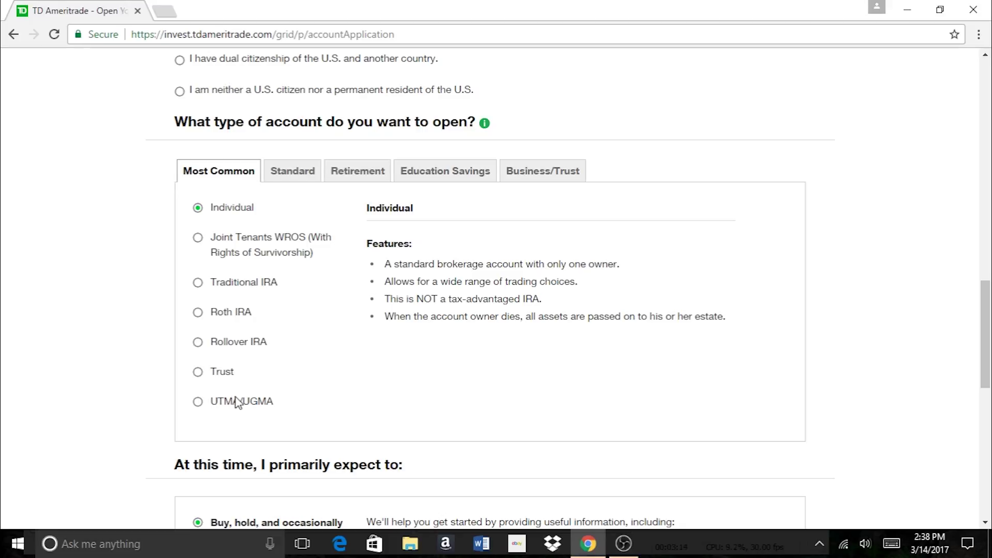
left_click(198, 403)
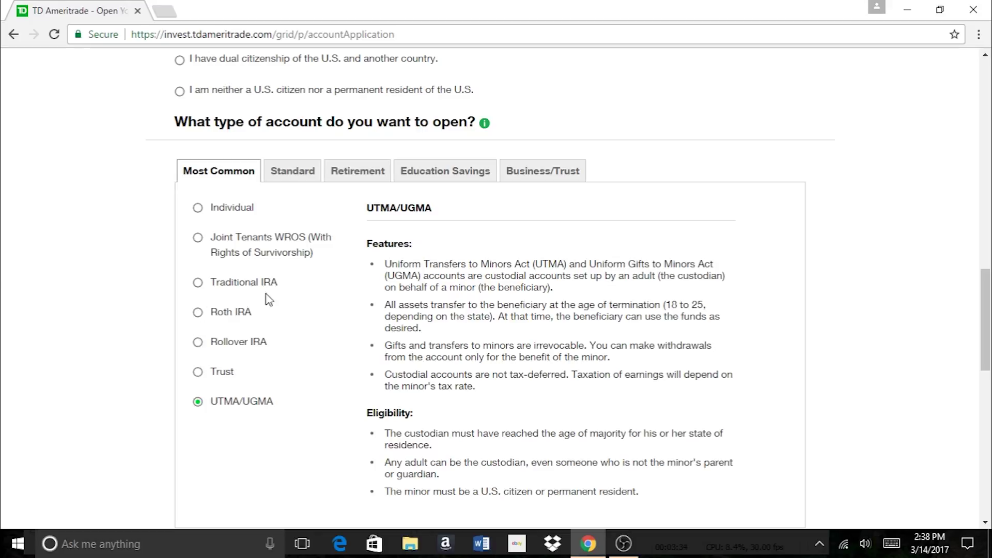
left_click(197, 238)
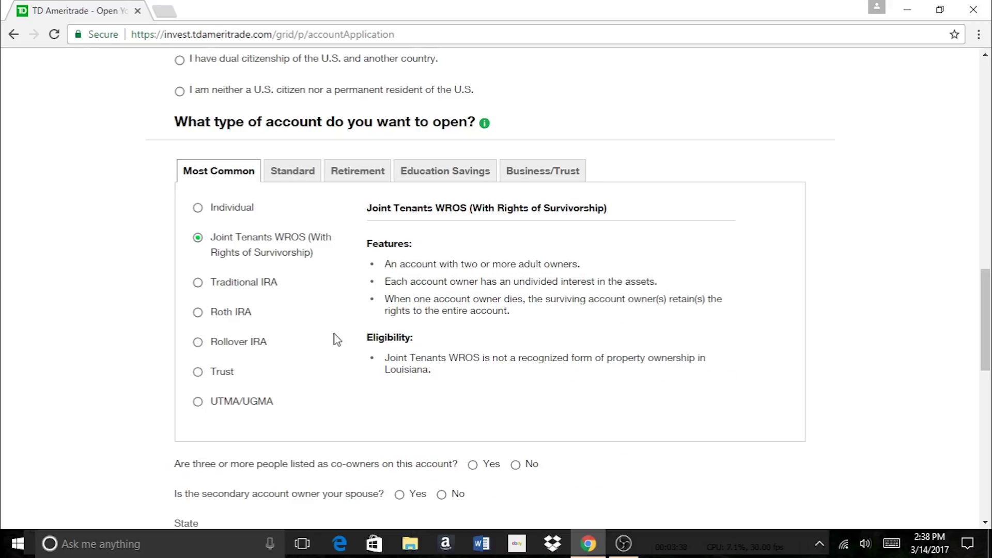
left_click(199, 208)
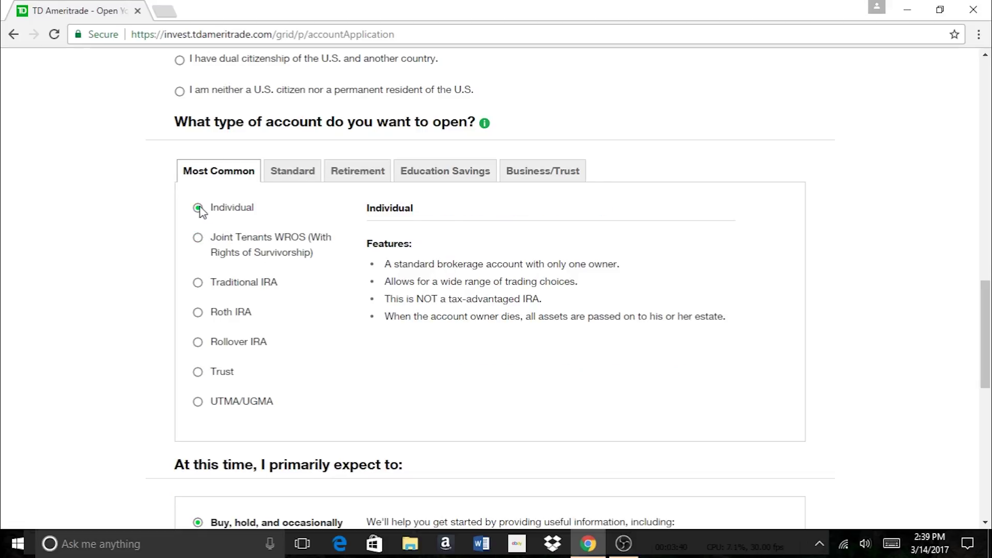
left_click_drag(984, 351, 990, 390)
scroll(989, 390, "down", 4)
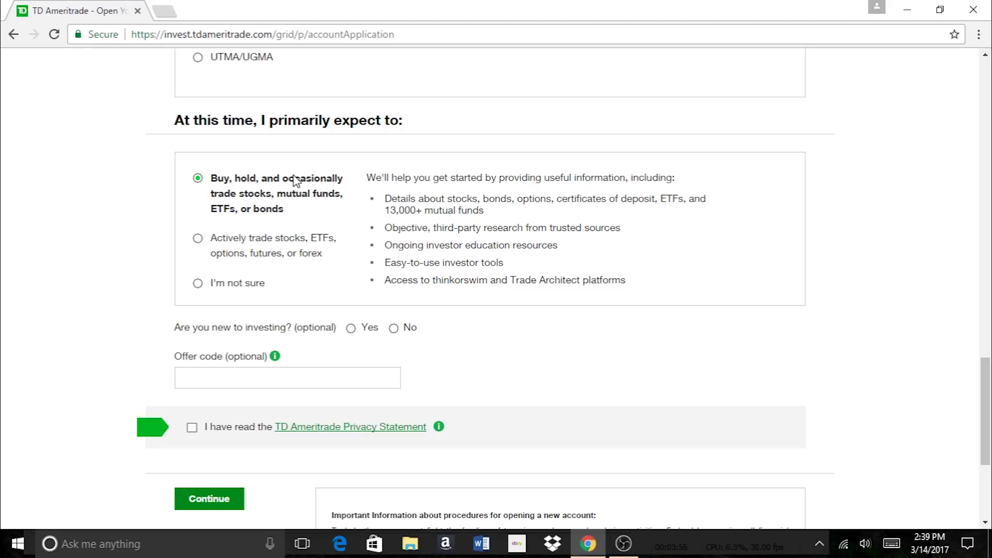
Answer not sure how you'll trade and yes to being new to investing, then continue to Step 2
left_click(199, 284)
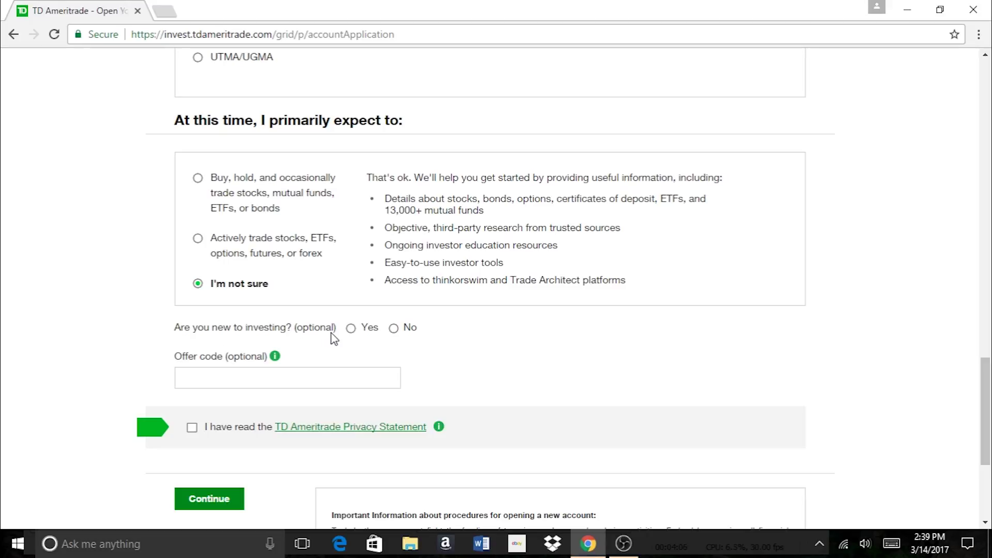
left_click(351, 329)
scroll(985, 408, "down", 2)
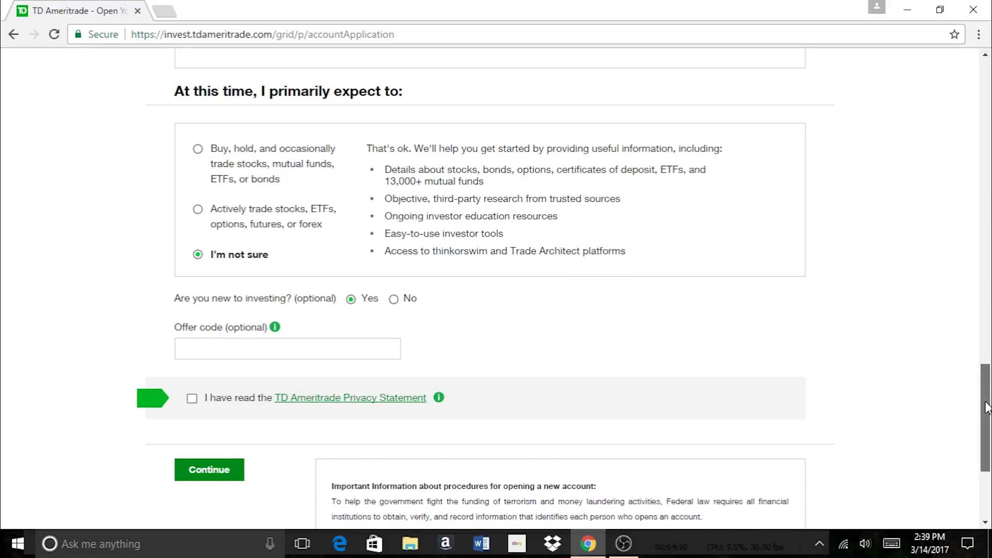
scroll(985, 421, "down", 2)
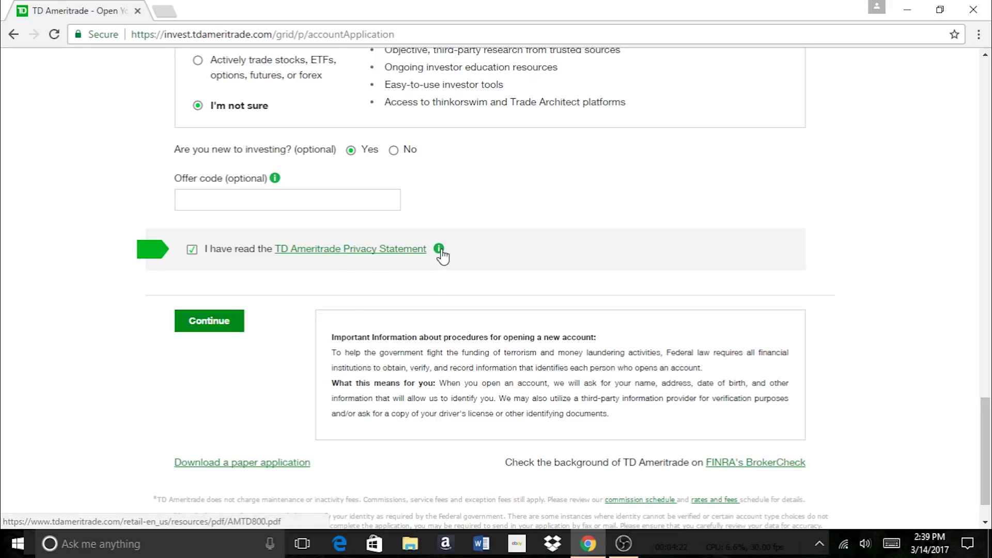
left_click(210, 324)
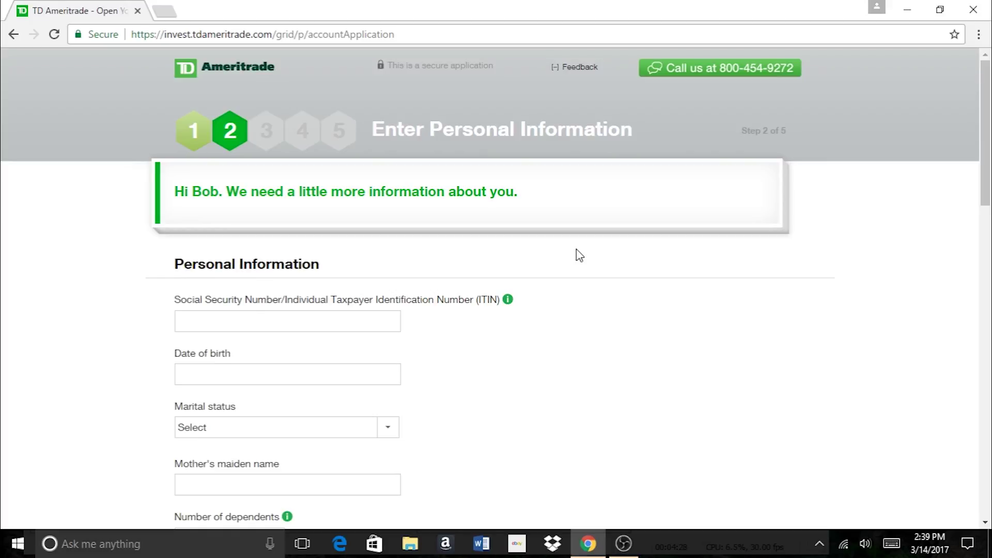
Enter the applicant's Social Security number and date of birth
scroll(809, 206, "down", 2)
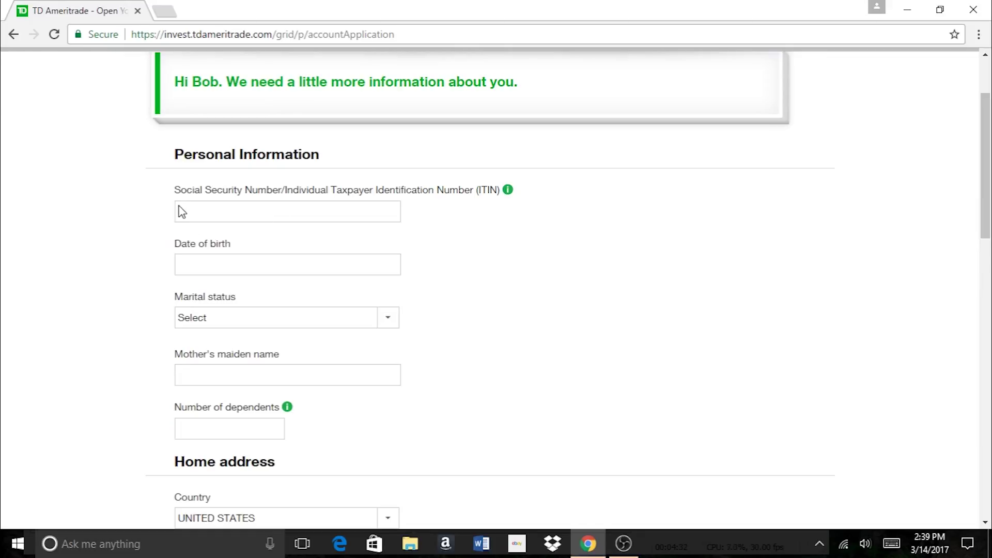
left_click(264, 213)
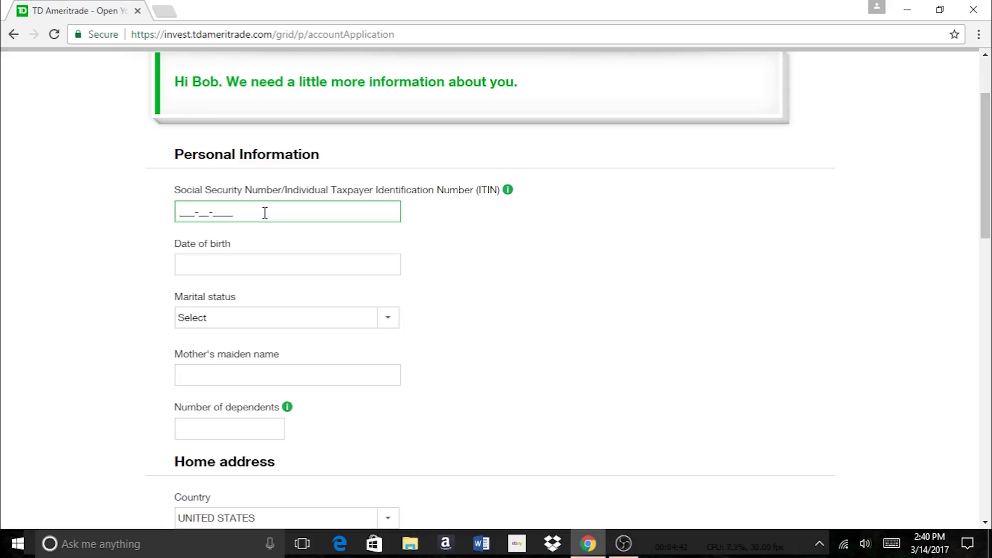
left_click(259, 262)
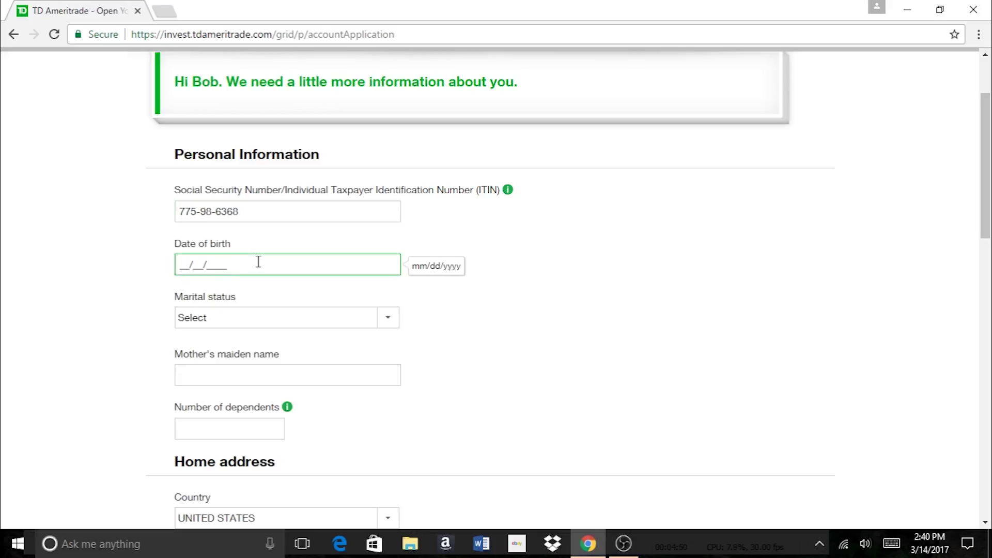
key("BackSpace")
key("BackSpace")
Set marital status to Single, enter the mother's maiden name, and fill in 0 dependents
left_click(274, 318)
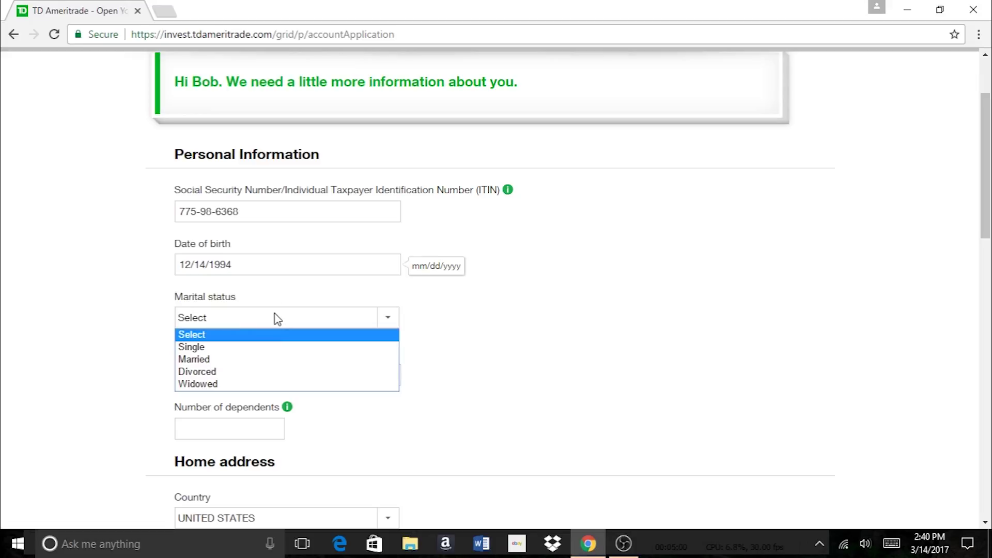
left_click(275, 347)
left_click(271, 380)
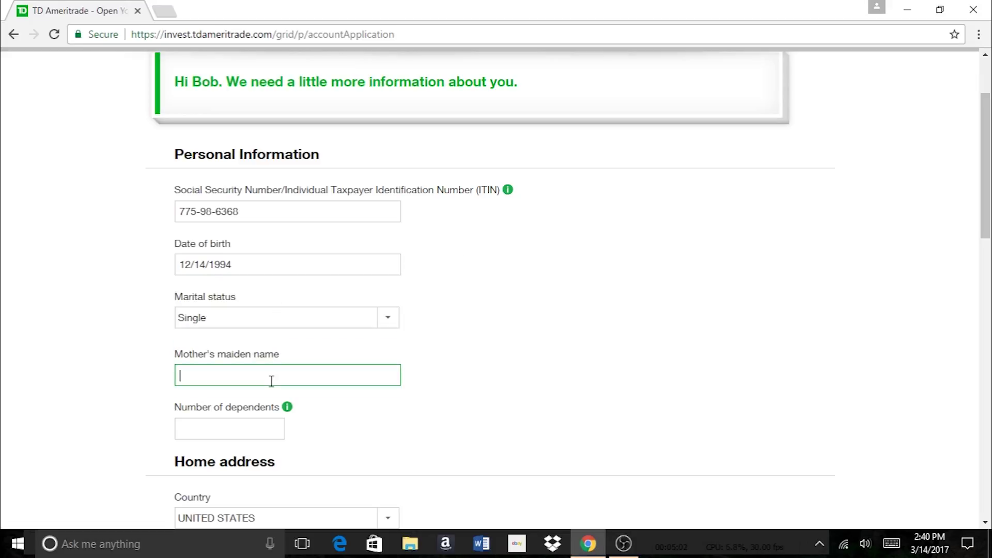
type("Smith")
left_click(278, 423)
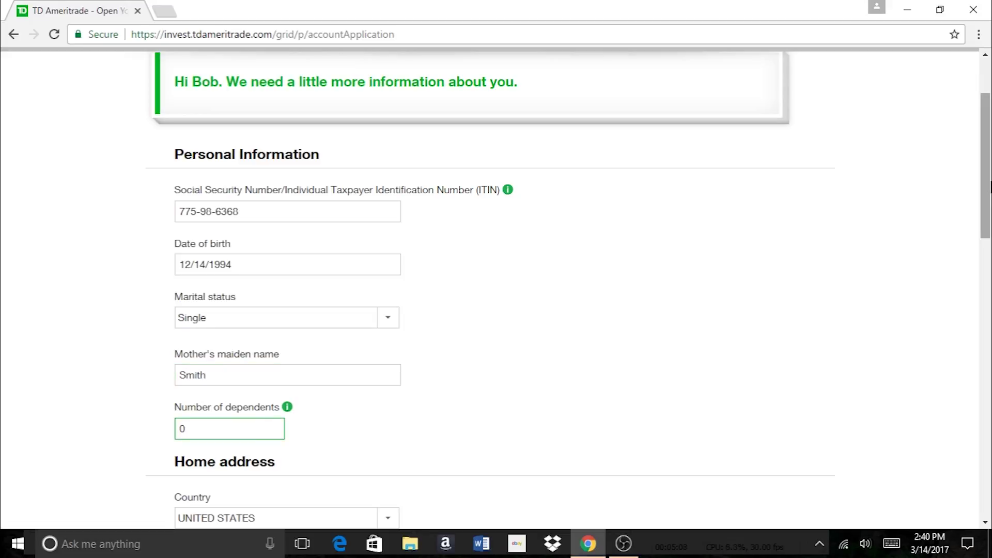
left_click_drag(986, 186, 989, 288)
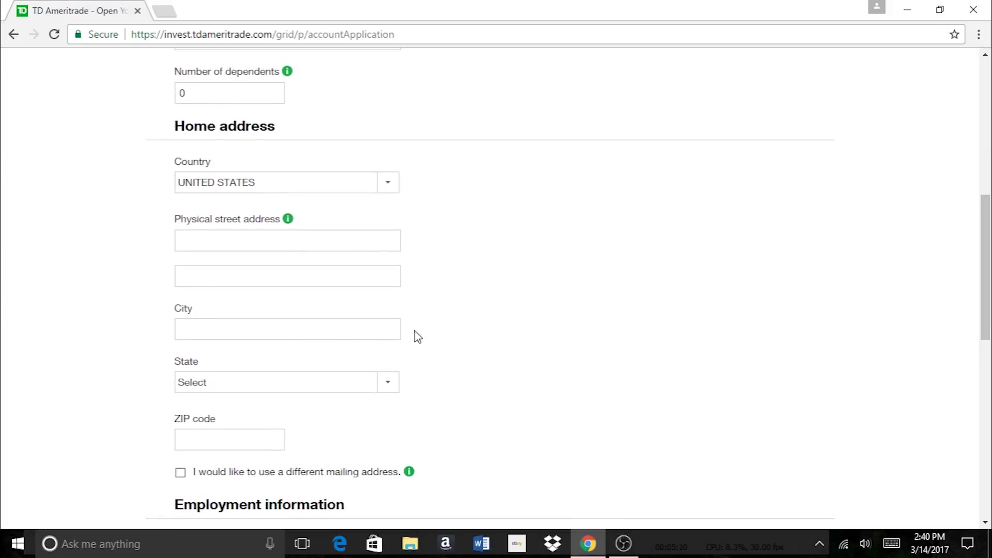
Enter the home street address and the city
left_click(253, 242)
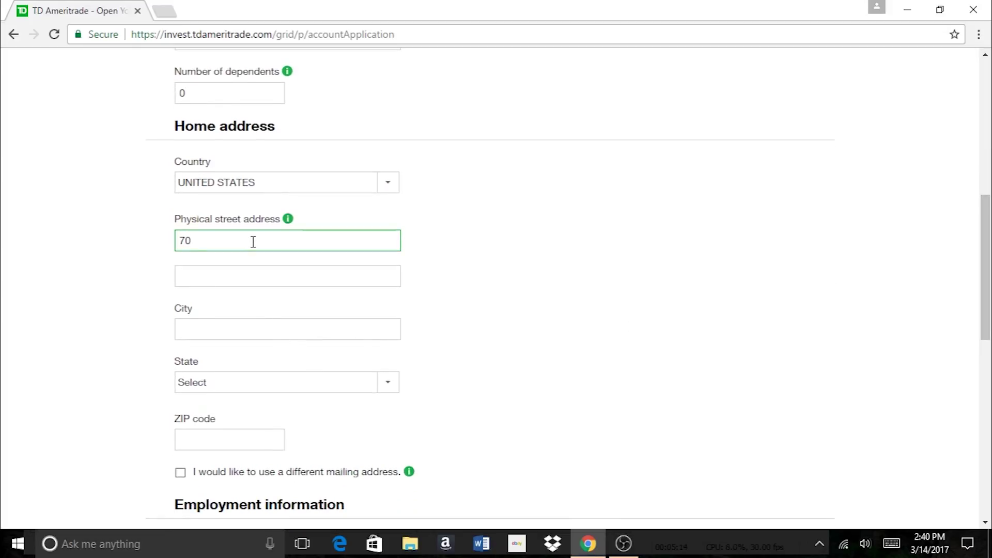
left_click(235, 333)
left_click(221, 235)
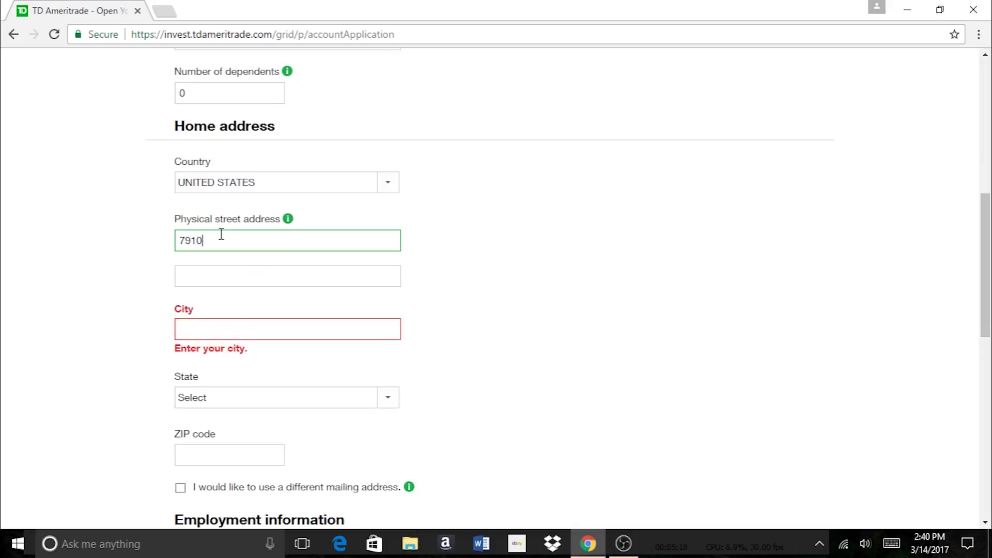
left_click(250, 331)
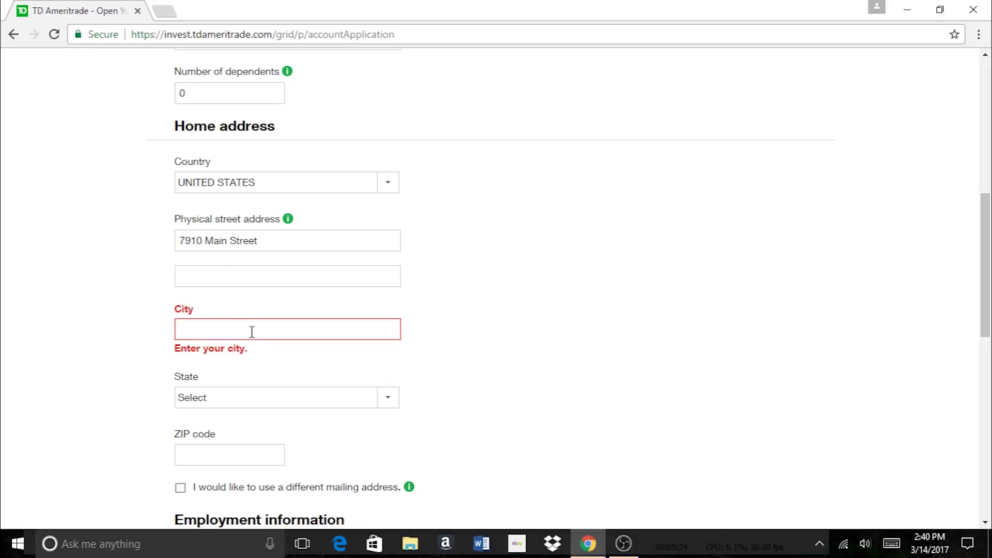
type("Los")
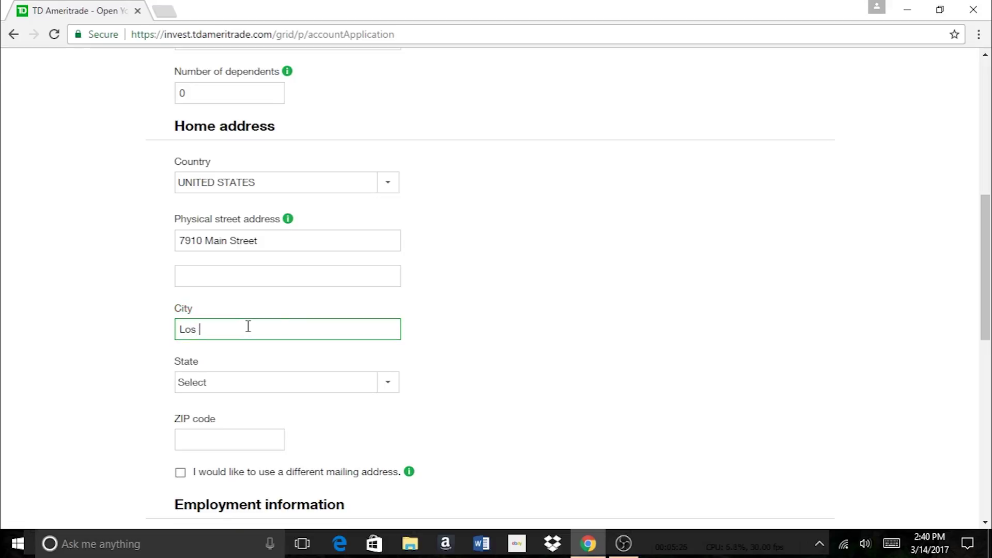
type(" Angeles")
Choose California (CA) as the state and enter the ZIP code
left_click_drag(986, 260, 989, 302)
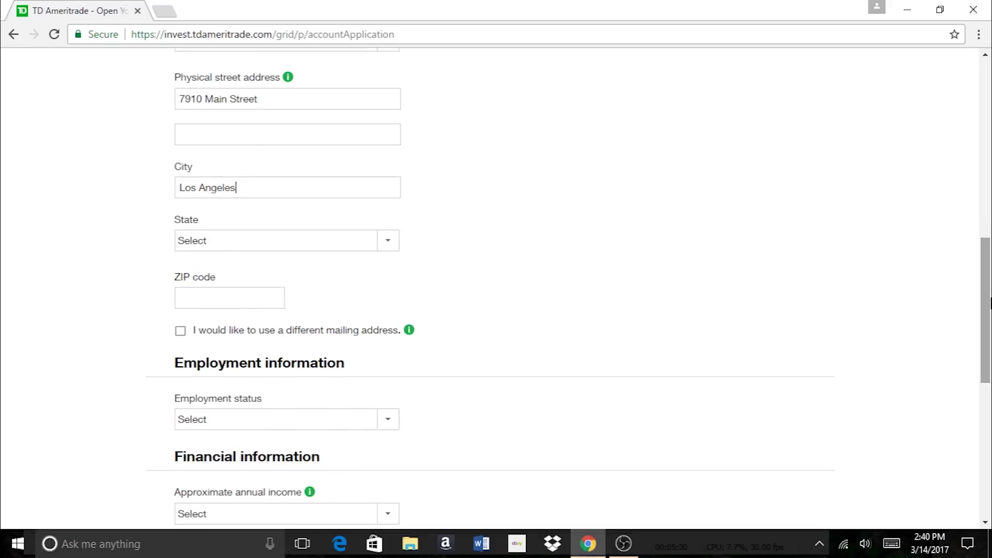
left_click(387, 240)
left_click(257, 319)
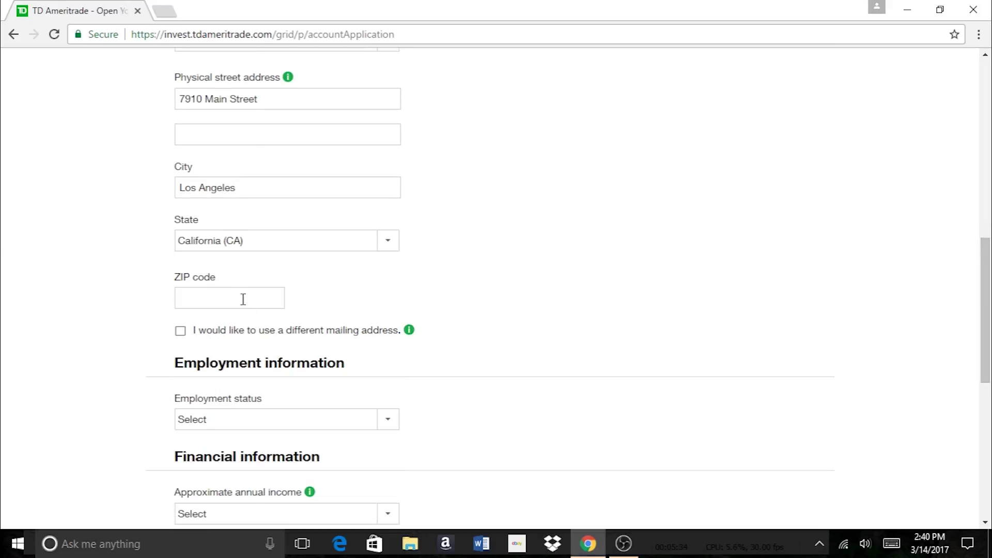
left_click(233, 292)
type("90001")
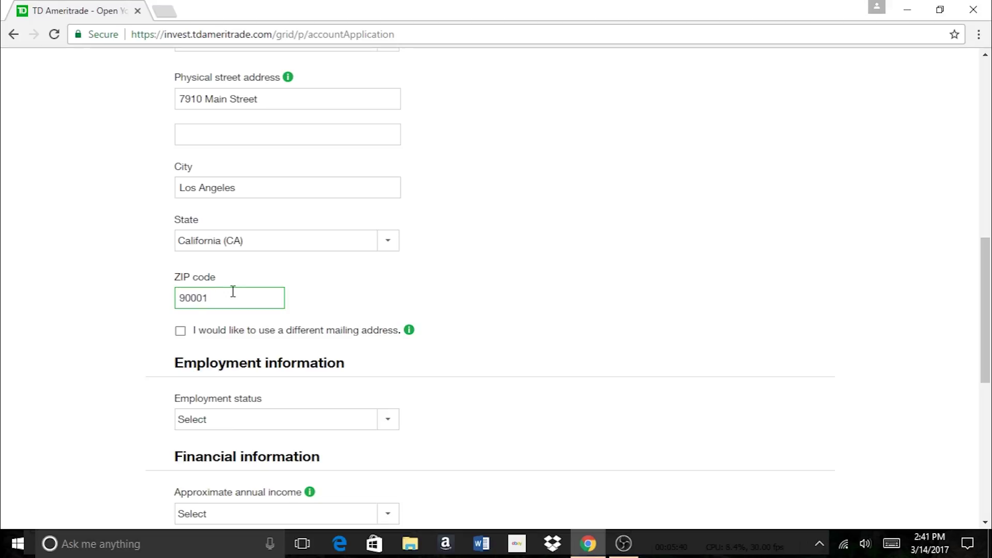
left_click_drag(986, 288, 990, 333)
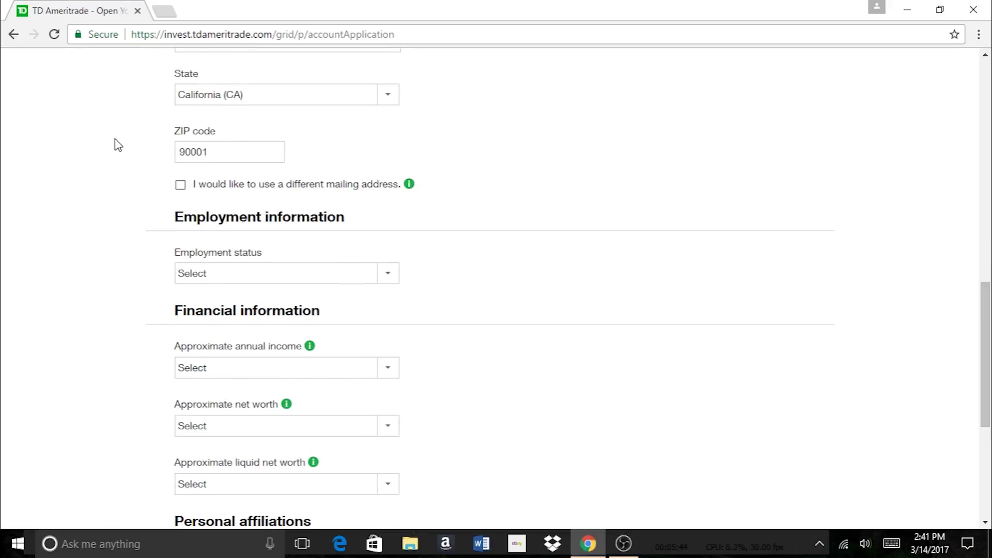
Set employment status to Student and enter 'Summer Work' as the source of income
left_click(301, 280)
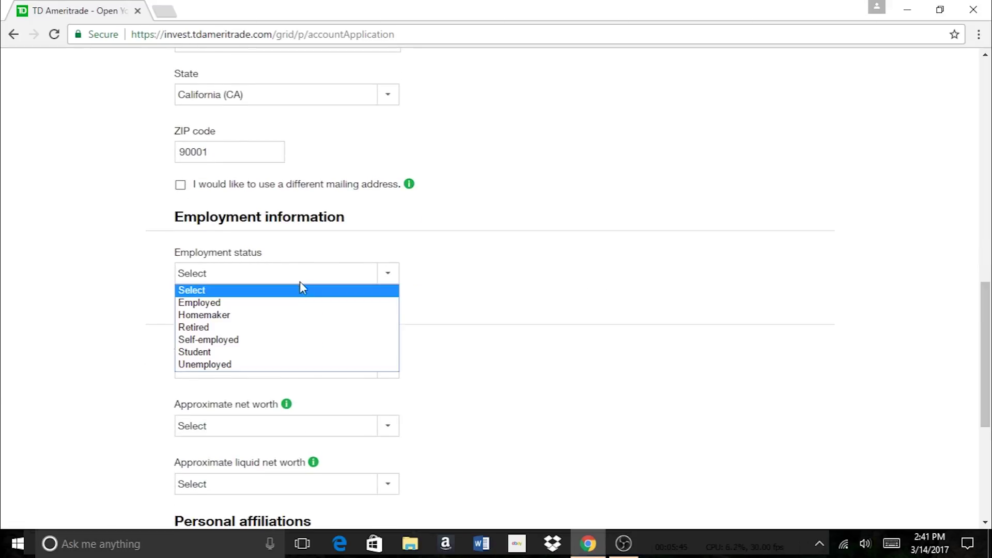
left_click(278, 352)
left_click(278, 351)
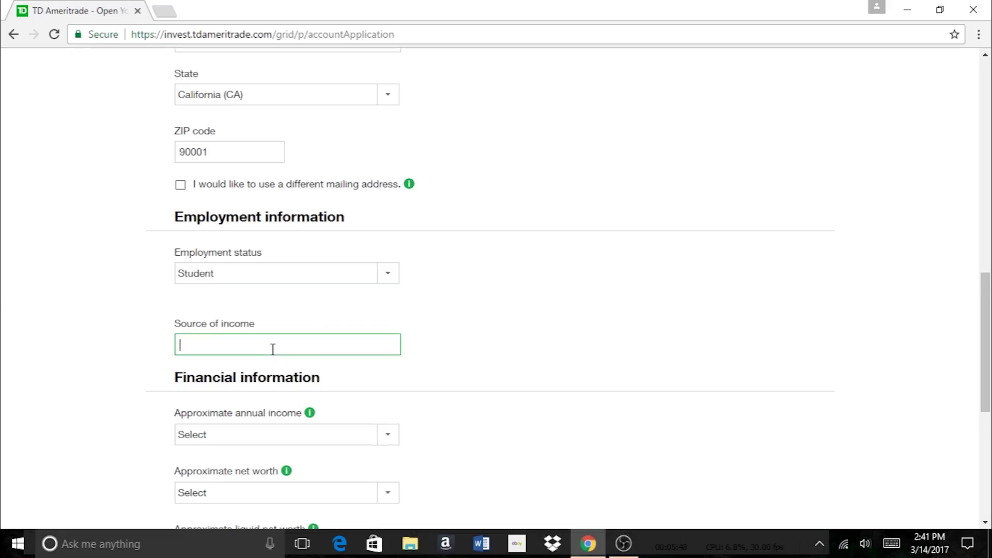
type("Summer ")
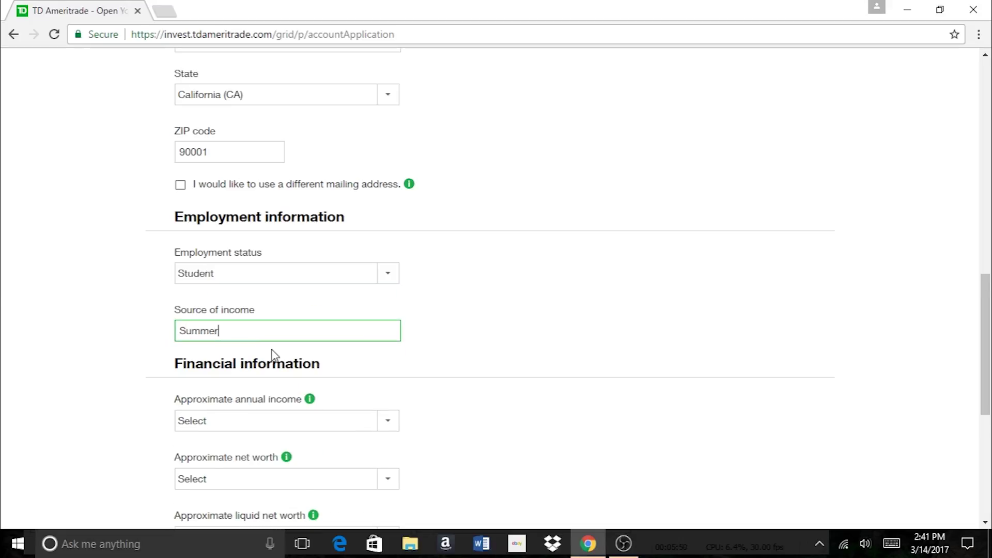
type("Work")
left_click_drag(987, 287, 987, 320)
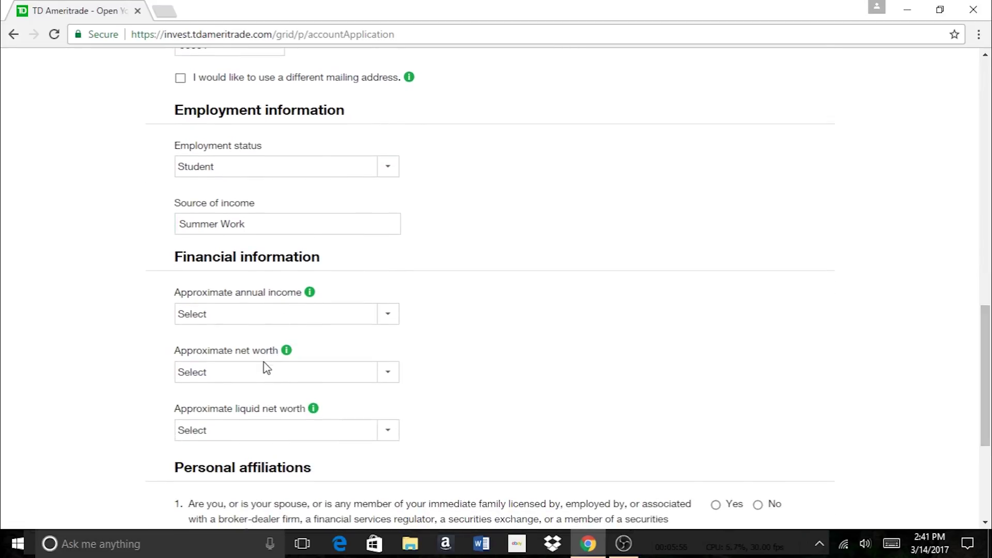
Choose annual income $0 - $24,999, net worth $15,000 - $49,999, and liquid net worth $0 - $14,999
left_click(249, 316)
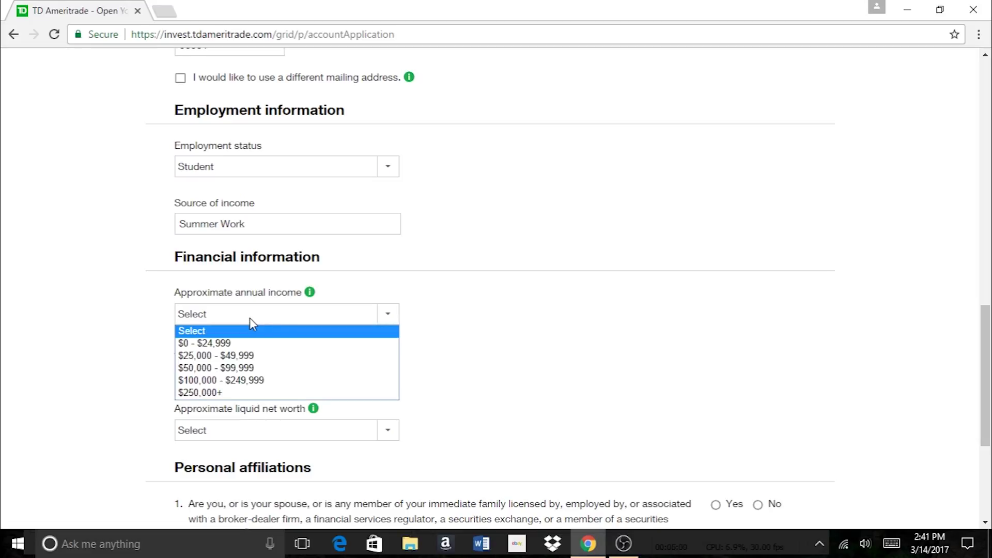
left_click(250, 346)
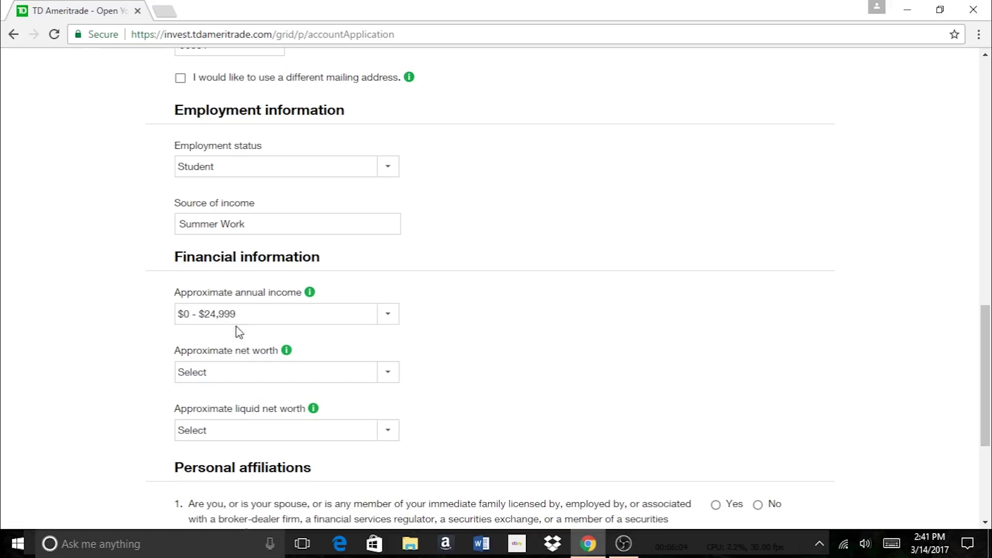
left_click(256, 372)
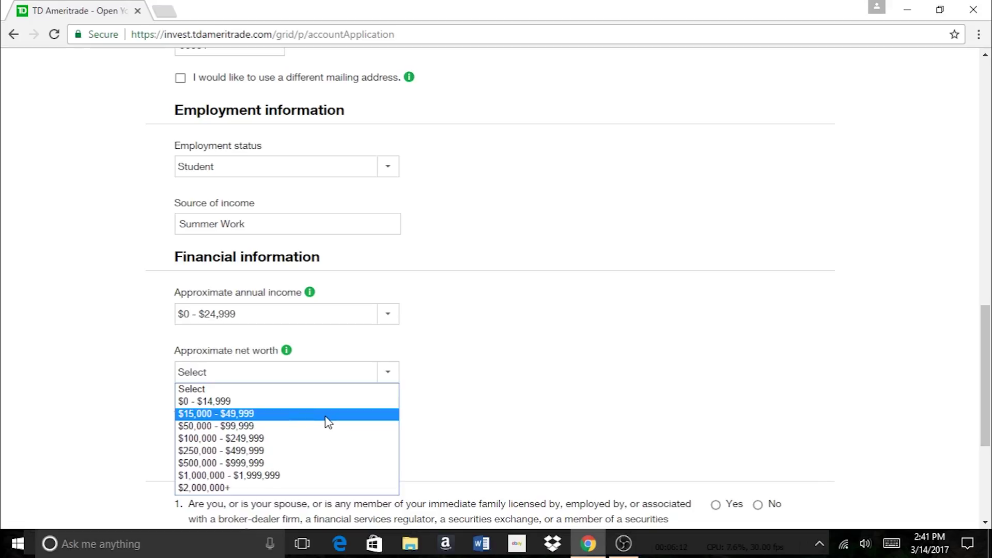
left_click(328, 415)
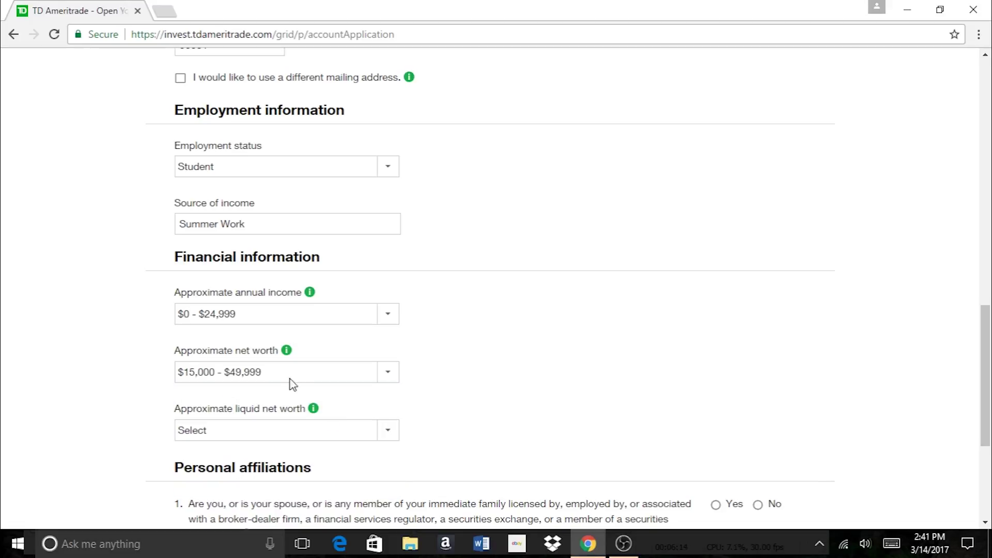
left_click(294, 438)
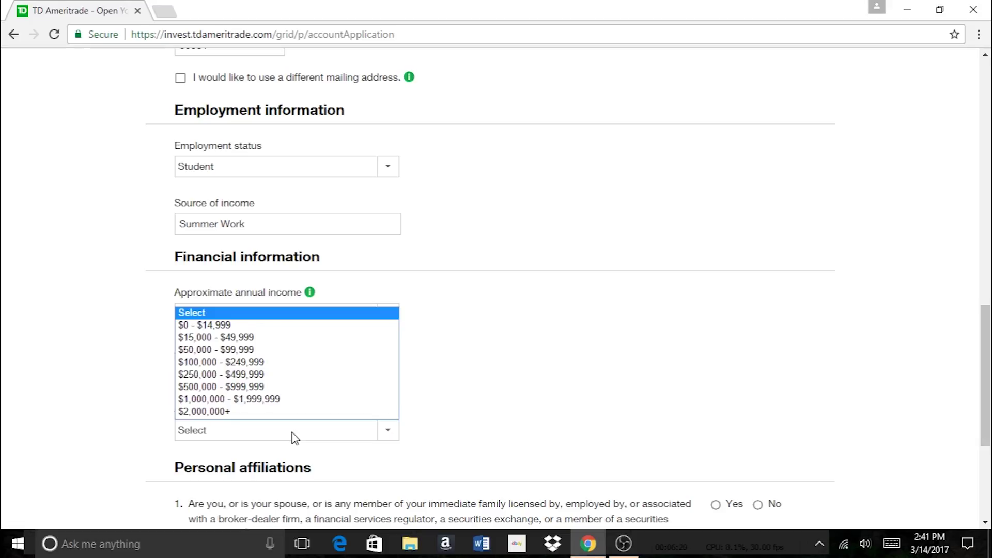
left_click(298, 329)
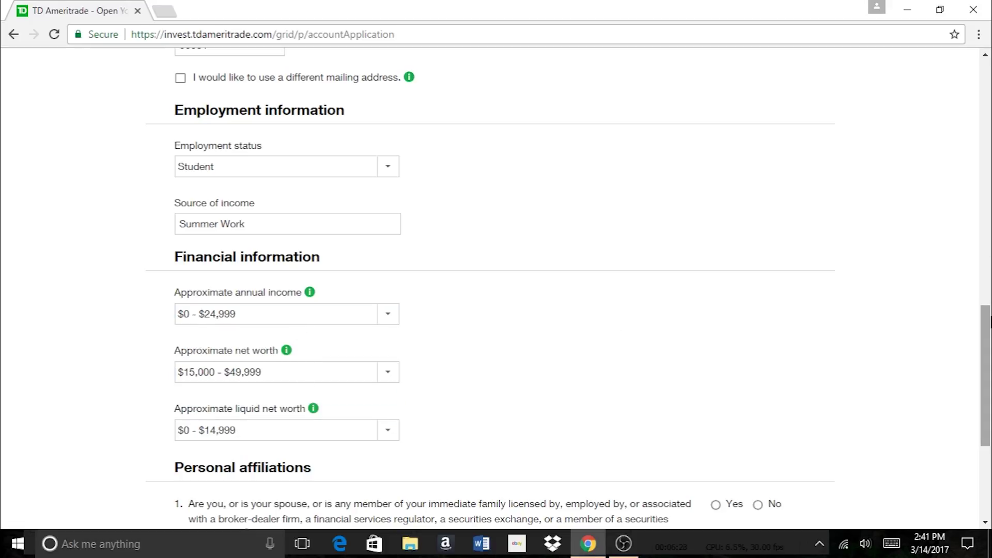
scroll(989, 250, "down", 4)
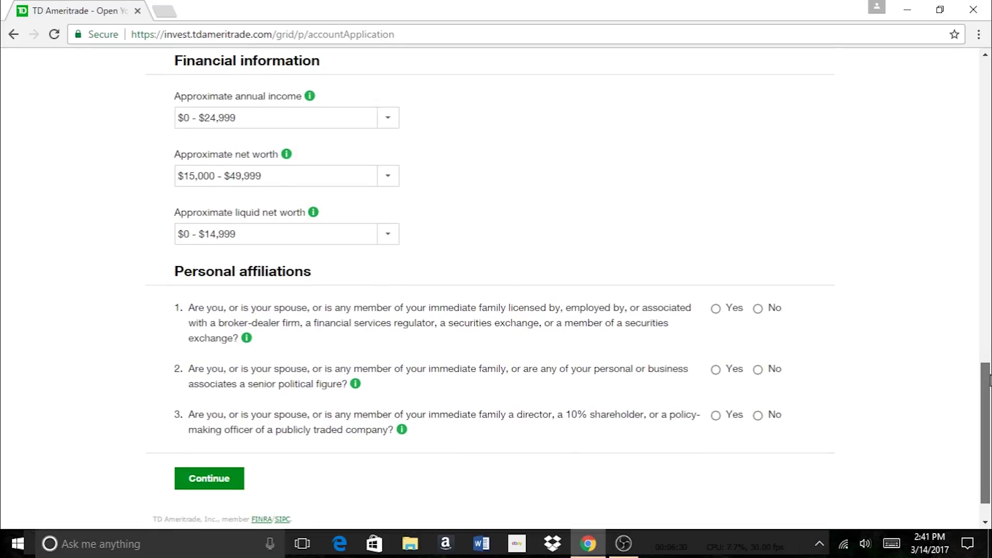
Scroll down to the Personal affiliations questions
scroll(990, 381, "down", 1)
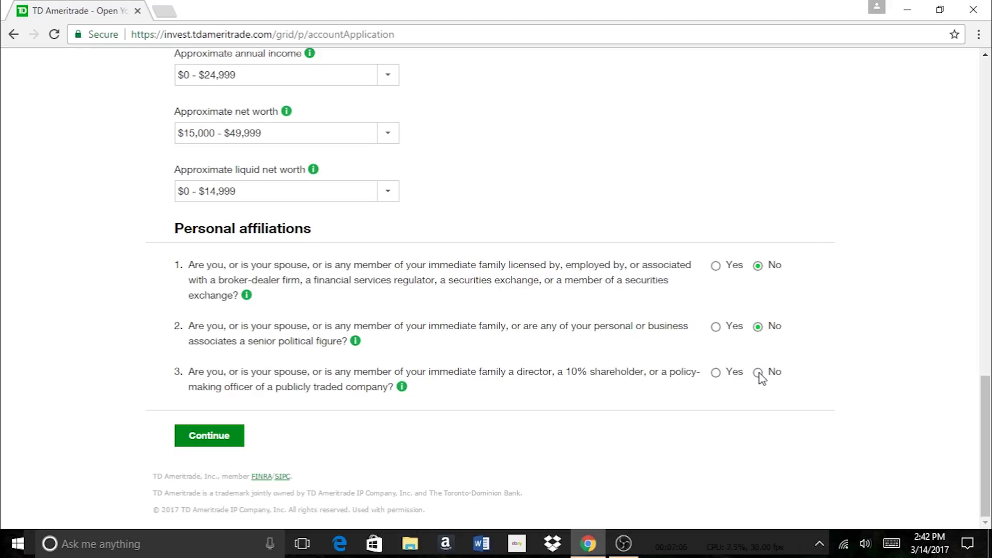
Continue through Review and Edit and scroll through the unverified name, SSN and address warnings
left_click(194, 437)
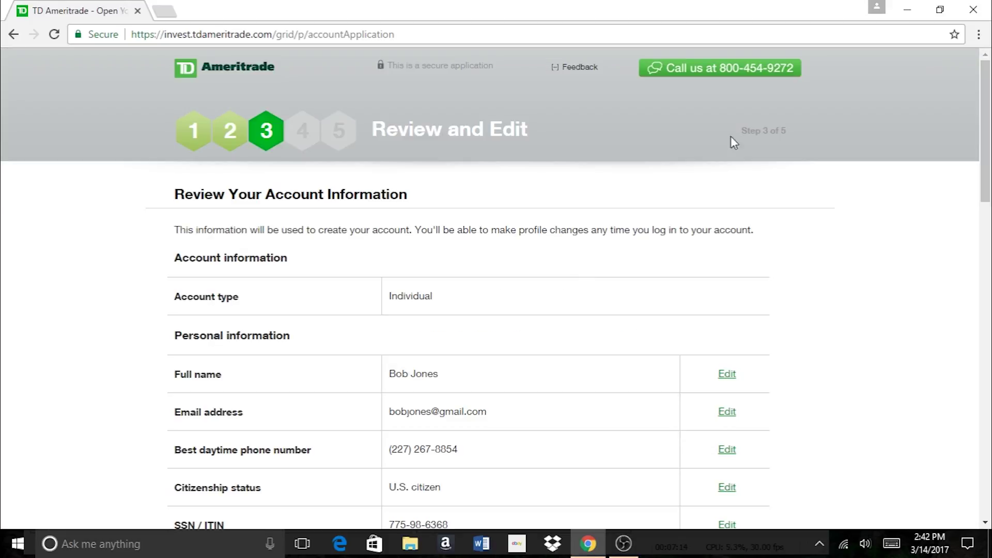
left_click_drag(989, 117, 975, 449)
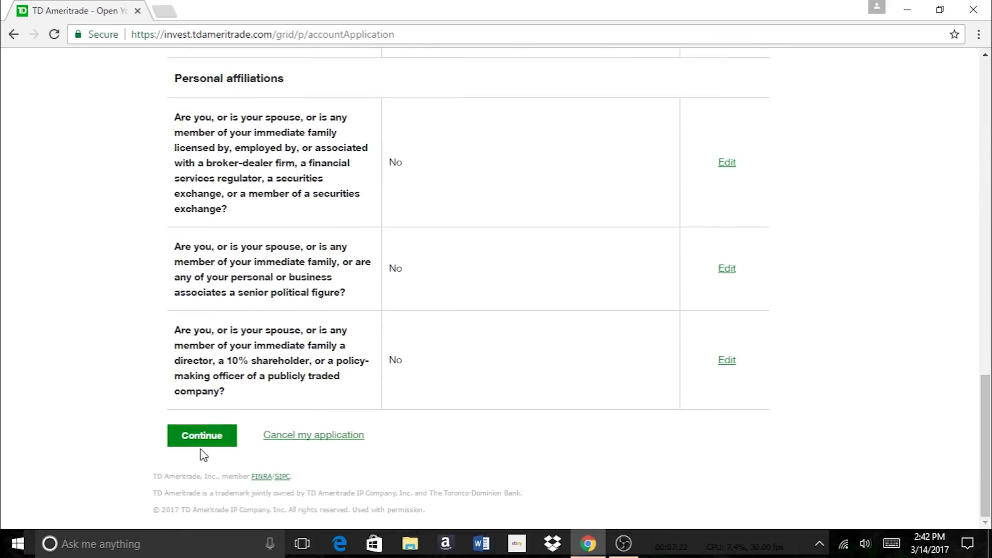
left_click(199, 436)
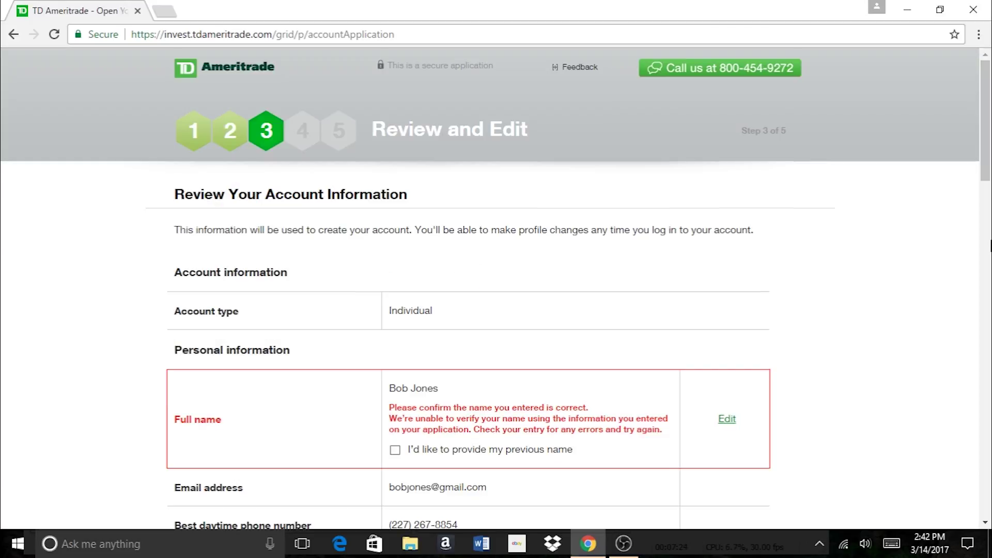
left_click_drag(986, 157, 987, 206)
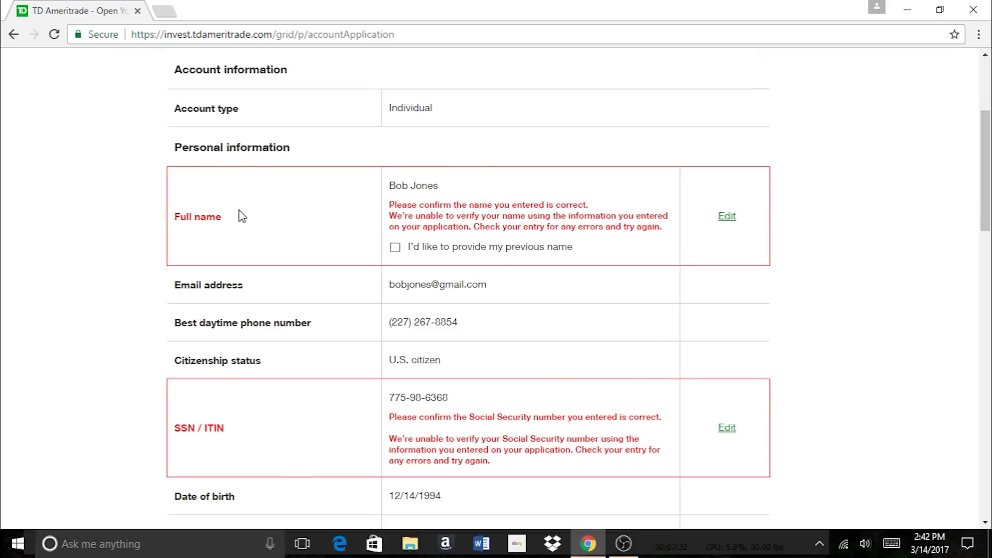
left_click_drag(986, 147, 986, 271)
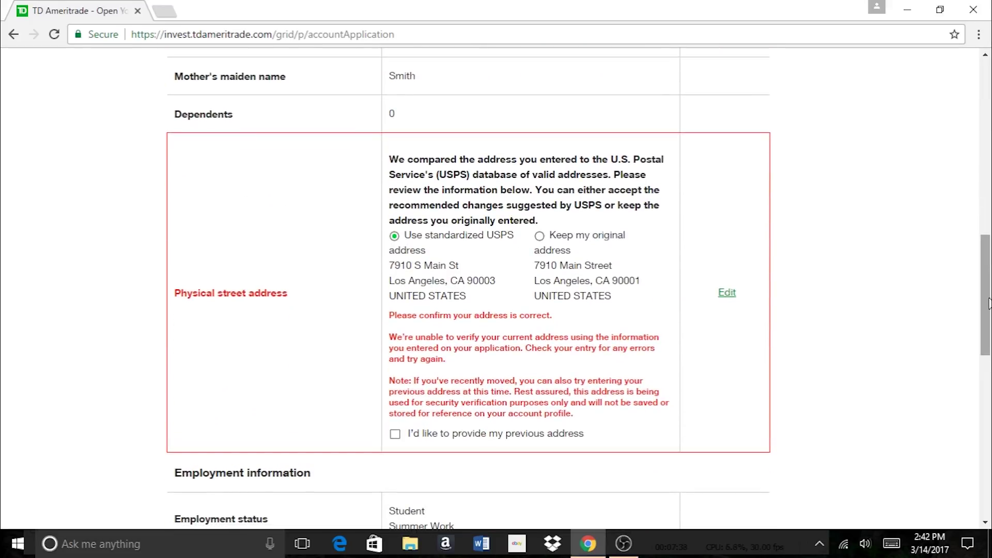
left_click_drag(987, 270, 953, 453)
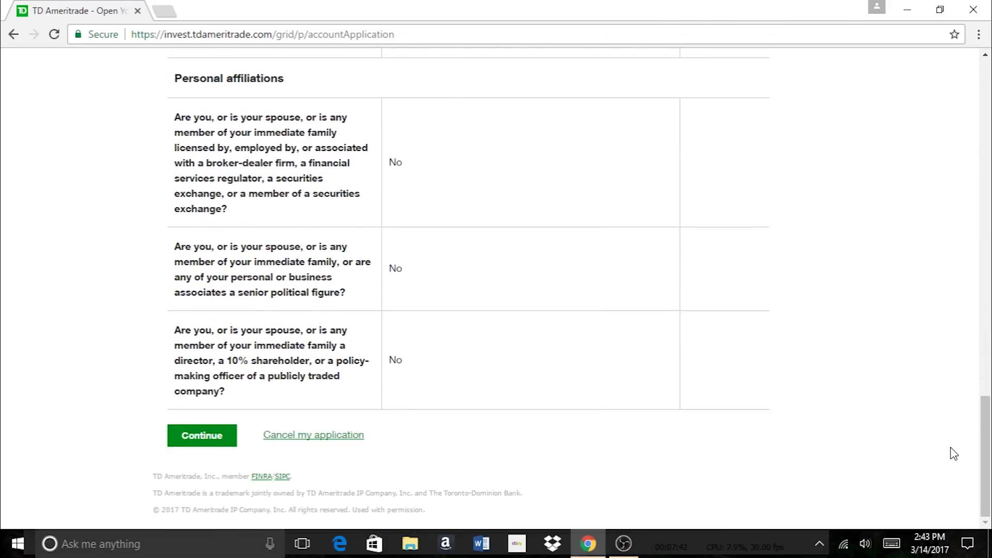
Continue from the review page to the agreements page with electronic delivery acknowledged
left_click(189, 443)
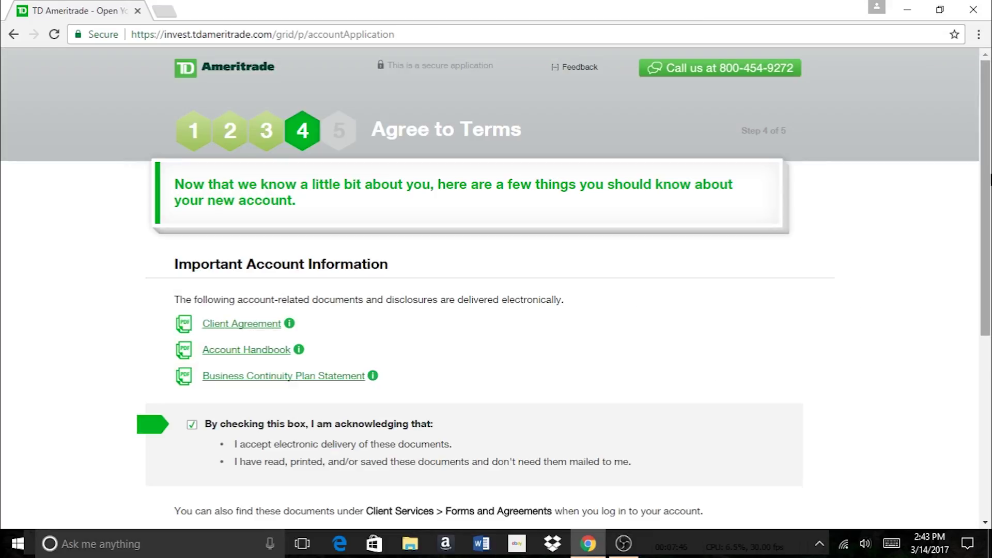
left_click_drag(990, 178, 983, 247)
scroll(983, 247, "up", 3)
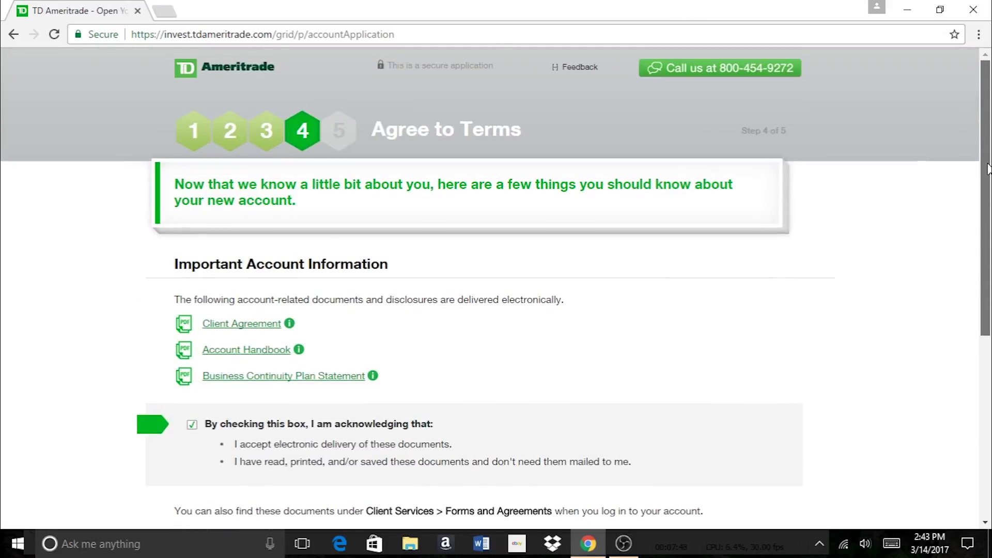
scroll(989, 131, "down", 3)
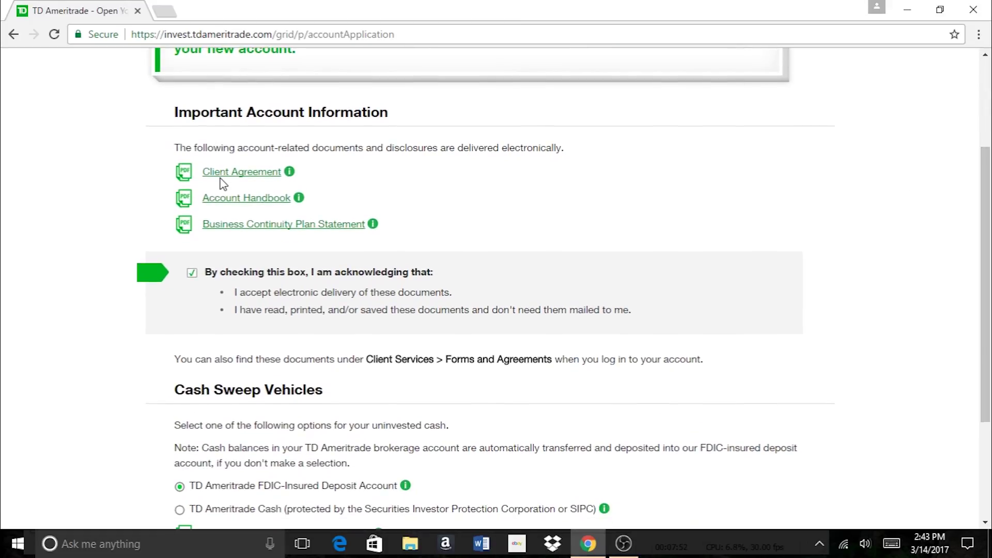
Open the Account Handbook and check the FDIC-Insured Deposit Account cash sweep details
left_click(242, 205)
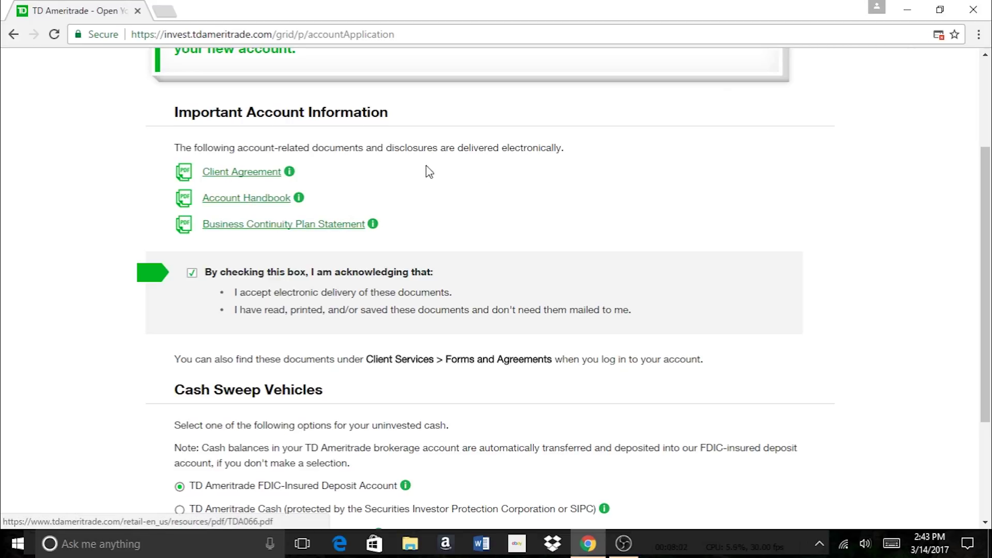
scroll(986, 285, "down", 1)
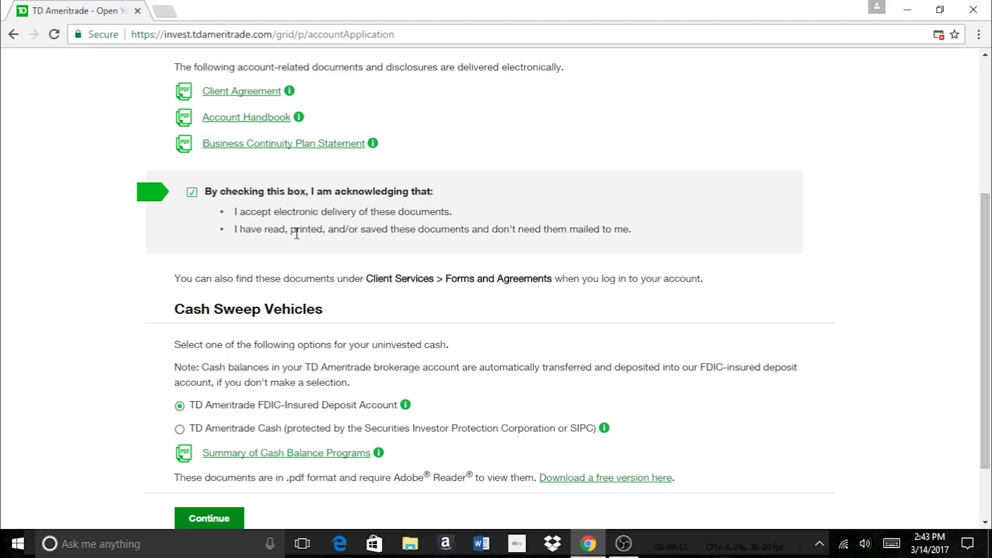
scroll(987, 304, "down", 1)
scroll(987, 304, "down", 1)
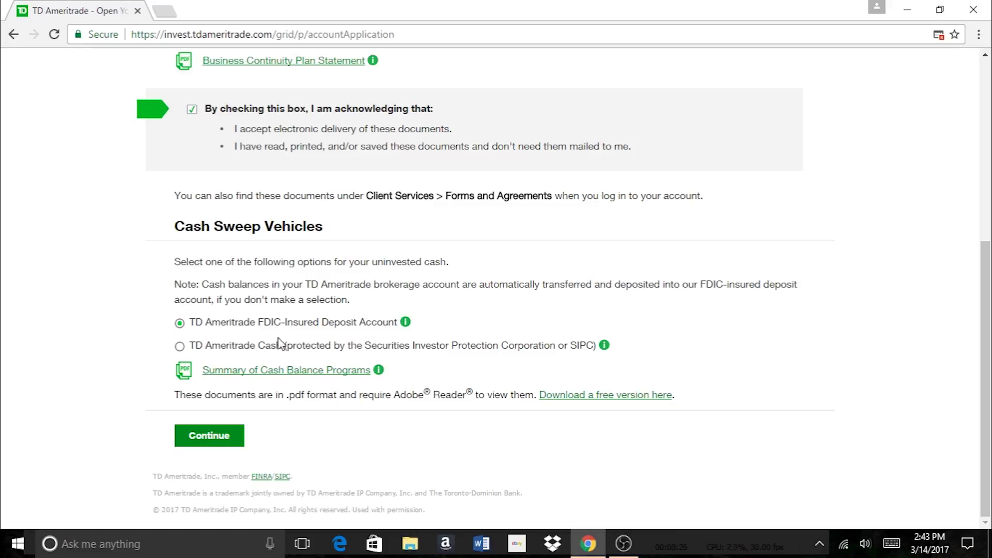
left_click(406, 322)
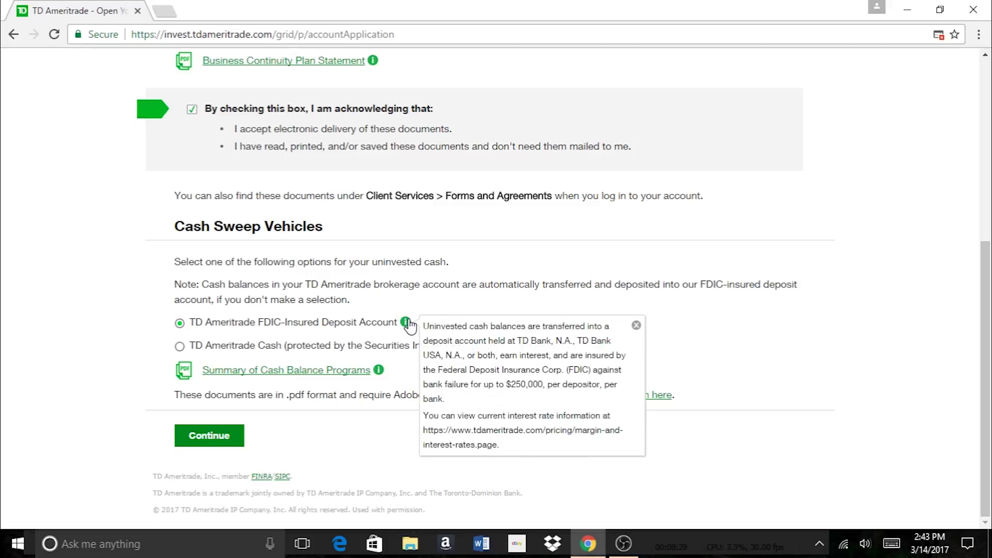
left_click(635, 326)
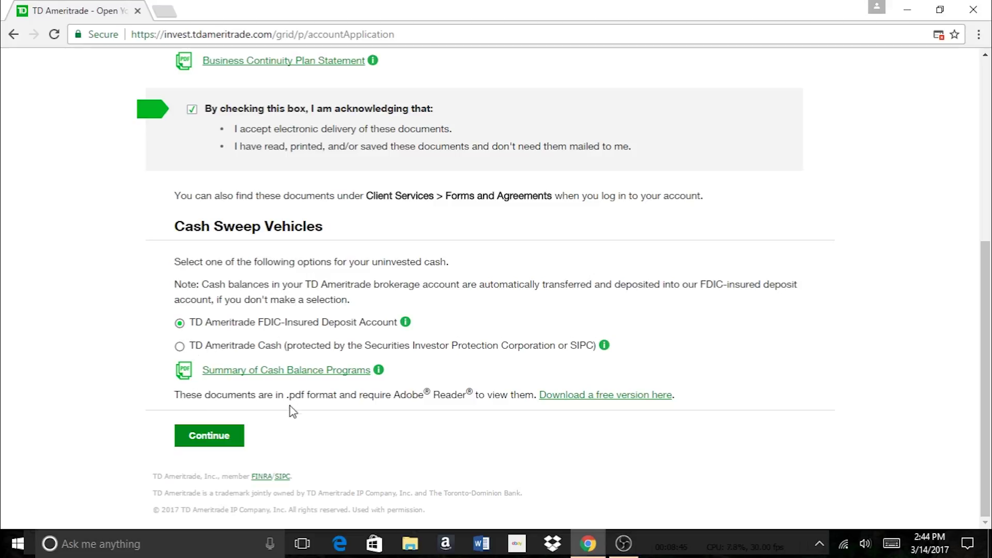
Accept the terms and read the Download Application Forms instructions to print, sign and mail or fax
left_click(222, 435)
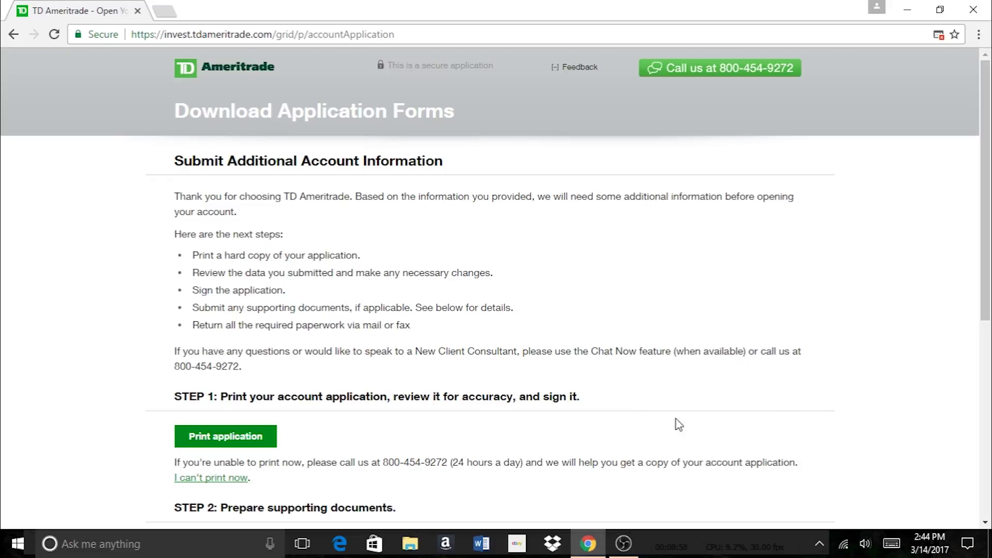
mouse_move(989, 254)
left_mouse_down()
mouse_move(989, 431)
mouse_move(989, 256)
left_mouse_up()
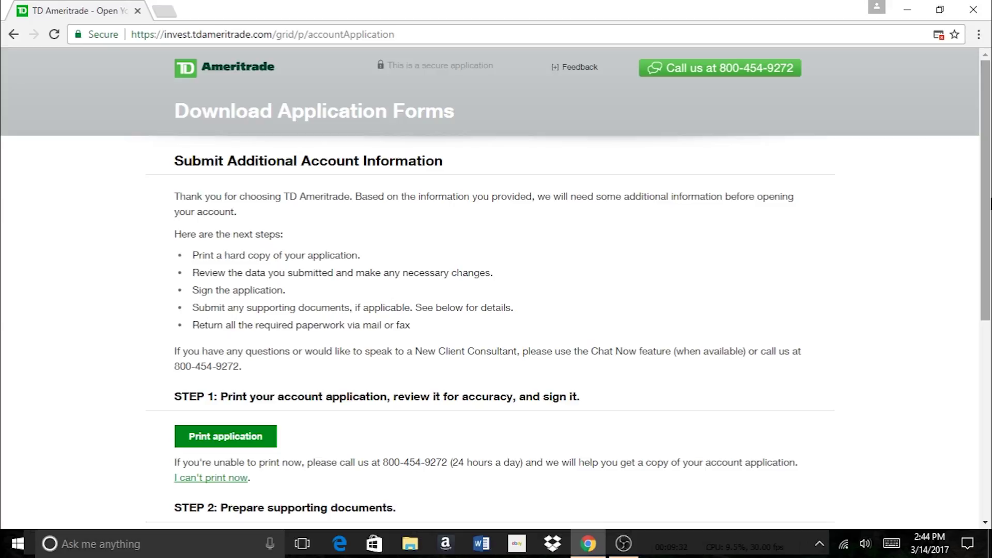
scroll(974, 297, "down", 5)
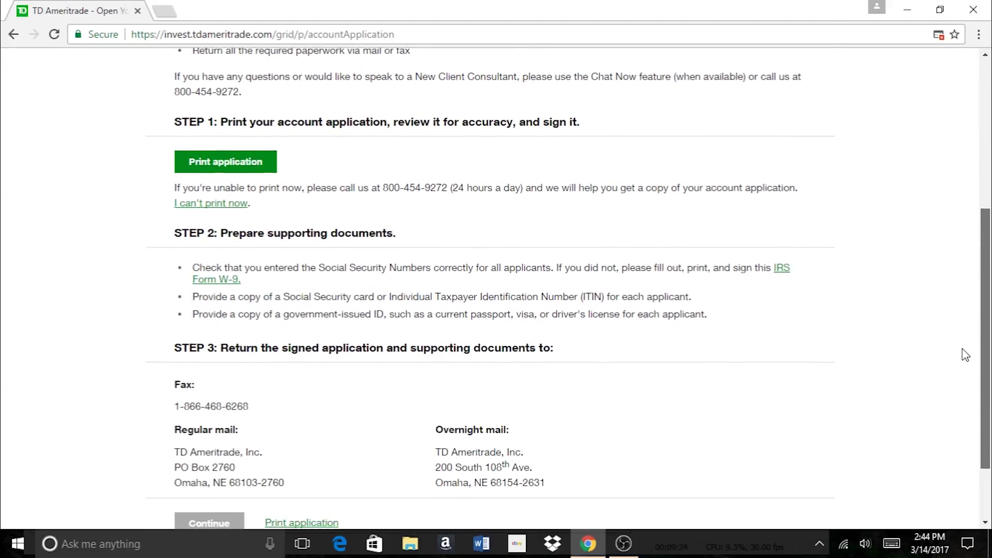
scroll(950, 394, "down", 2)
scroll(984, 258, "up", 10)
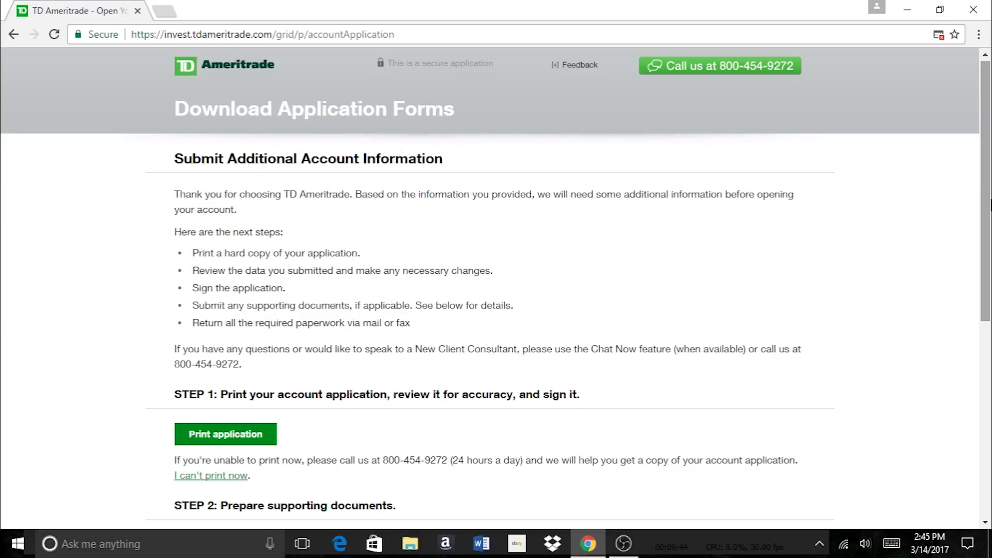
scroll(967, 281, "down", 3)
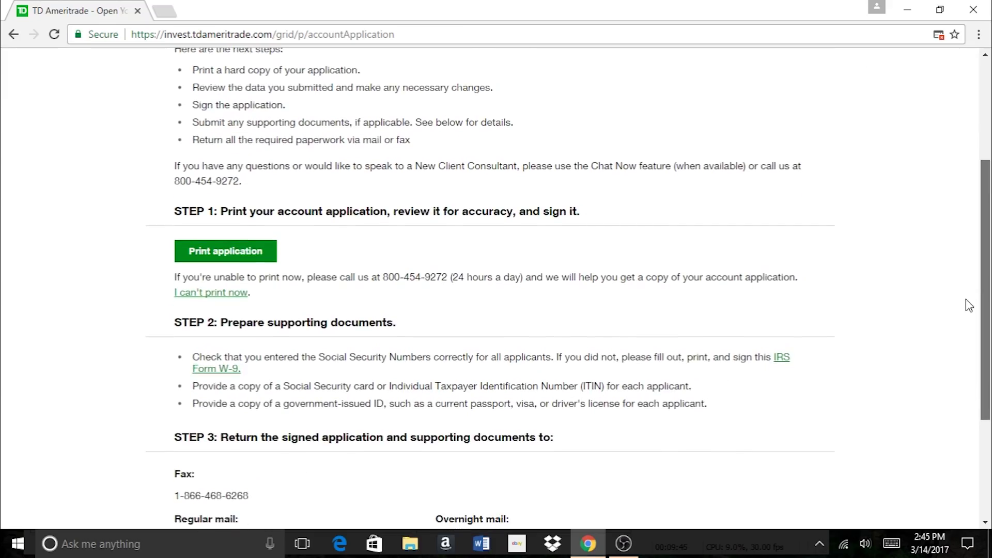